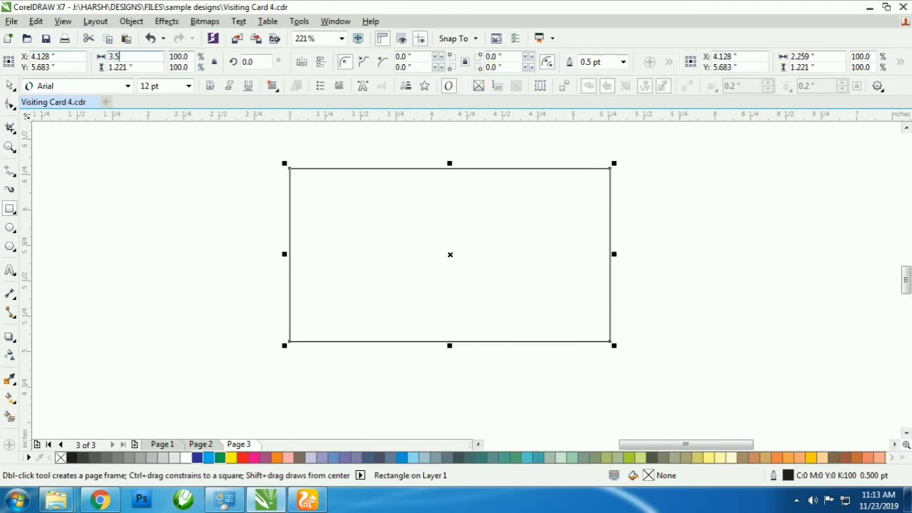
# - Resize the rectangle to 3.5 inches wide and about 2.1 inches high as the visiting card outline
pyautogui.write('25')
pyautogui.press('Return')
pyautogui.press('space')
pyautogui.press('Escape')
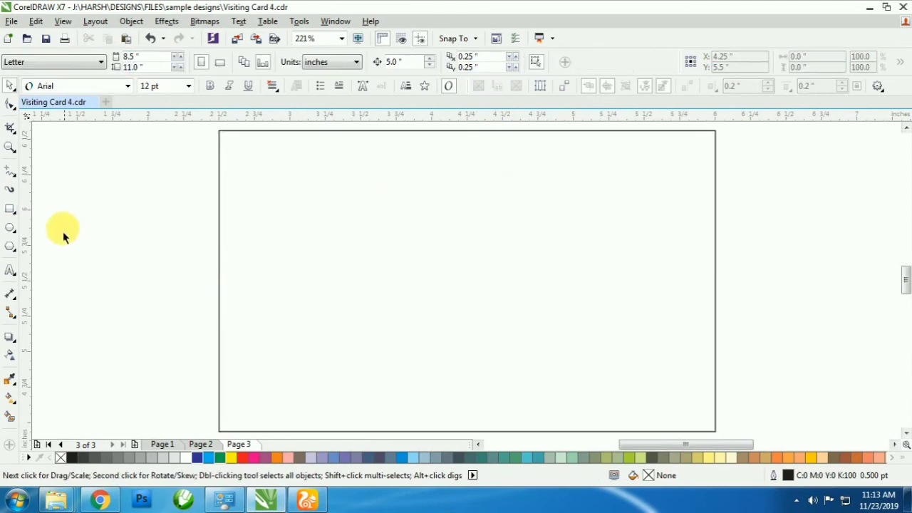
# - Draw an open two-segment line, about 2.91 by 0.58 inches, from the card's left edge up to a tip and down to the bottom edge
pyautogui.click(10, 172)
pyautogui.click(220, 388)
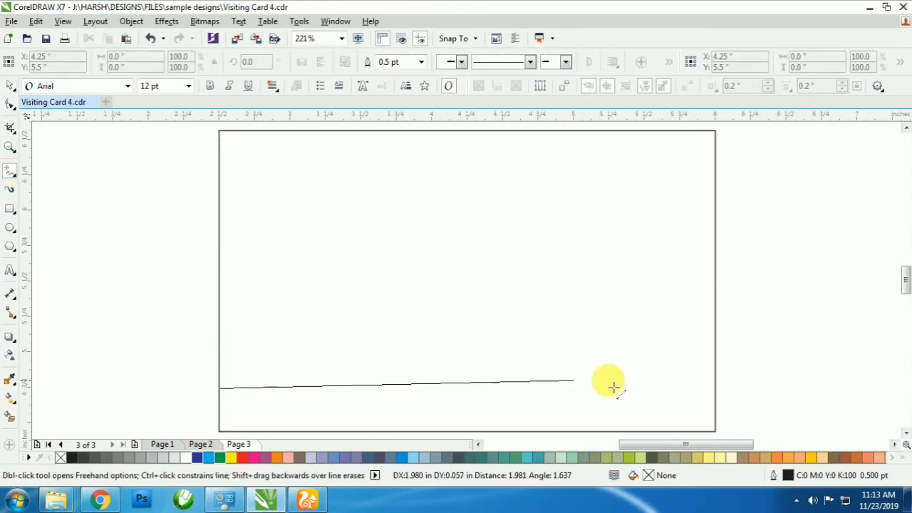
pyautogui.click(630, 351)
pyautogui.click(560, 432)
pyautogui.hotkey('ctrl', 'z')
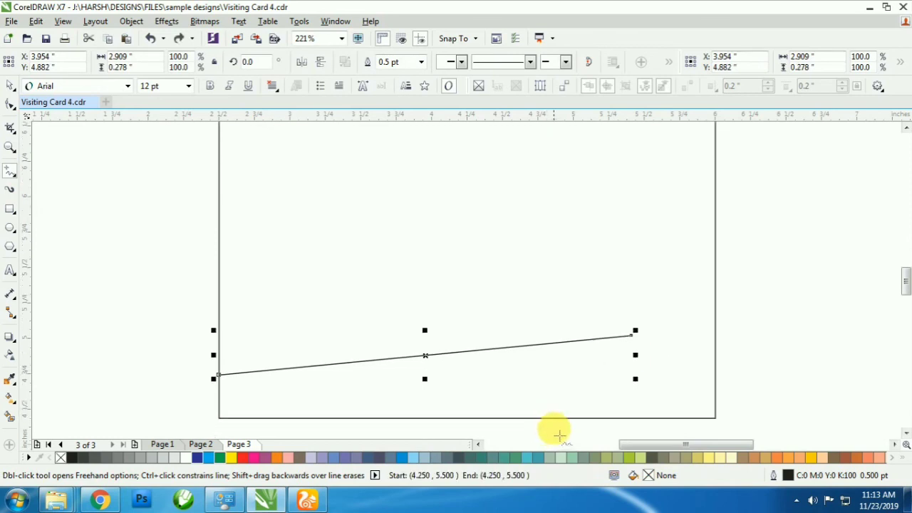
pyautogui.click(632, 333)
pyautogui.click(566, 417)
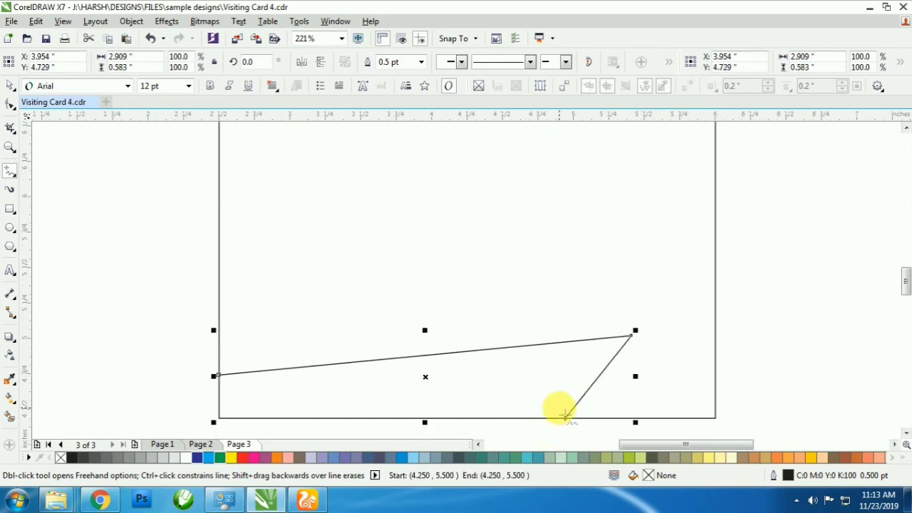
# - Convert both segments to curves and bend them into a sagging wave with an arched right end
pyautogui.press('F10')
pyautogui.click(102, 314)
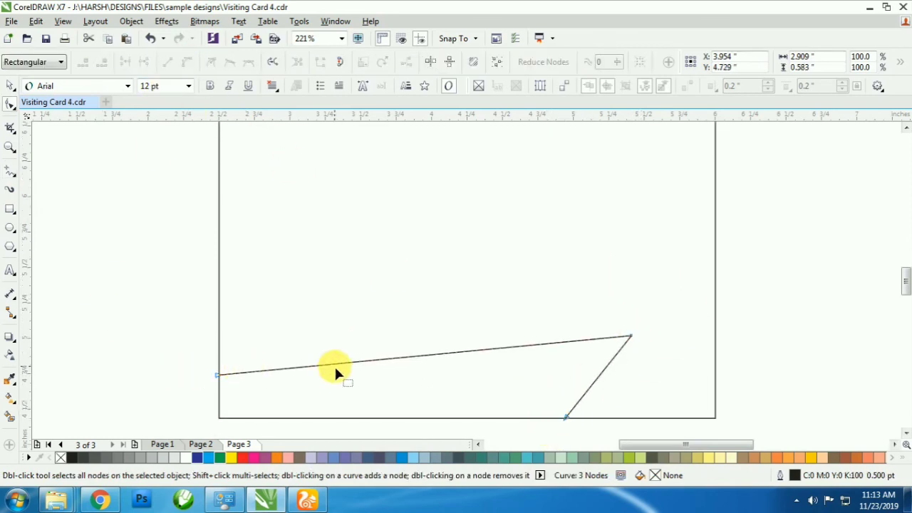
pyautogui.moveTo(336, 369); pyautogui.dragTo(323, 388)
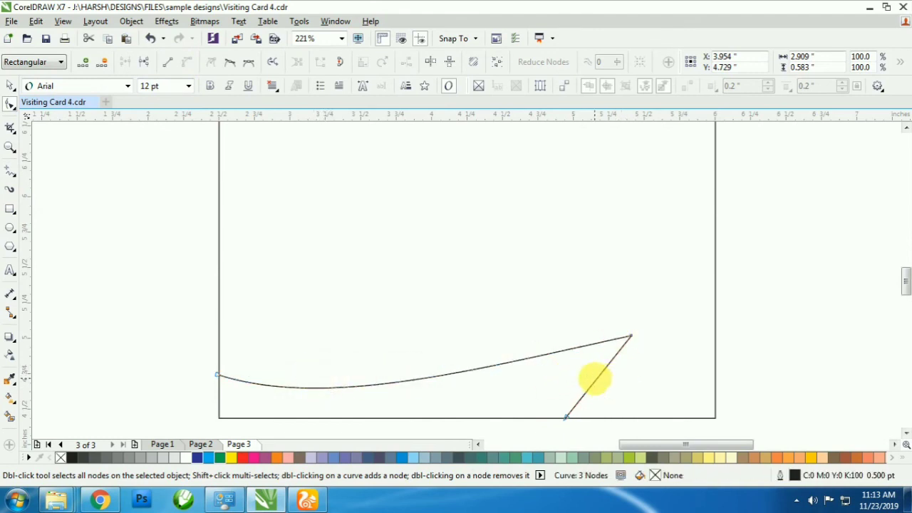
pyautogui.moveTo(590, 384); pyautogui.dragTo(627, 346)
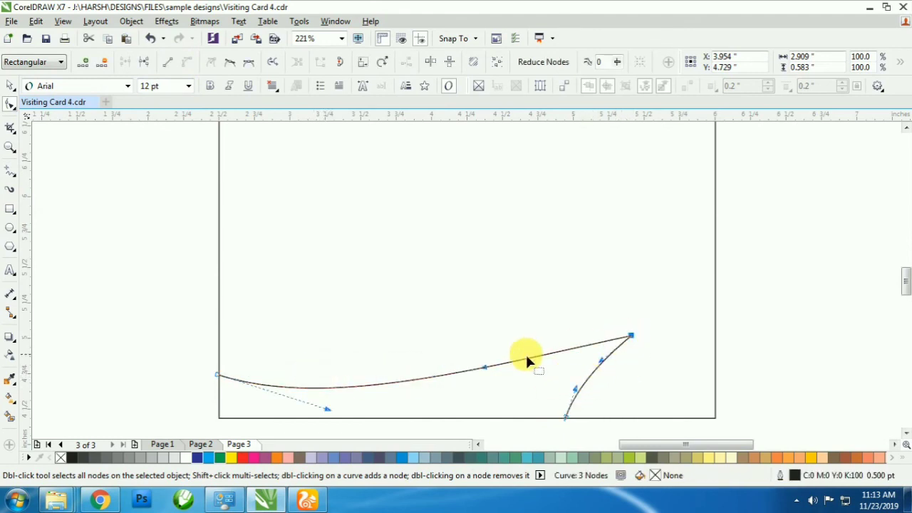
pyautogui.moveTo(483, 367); pyautogui.dragTo(568, 335)
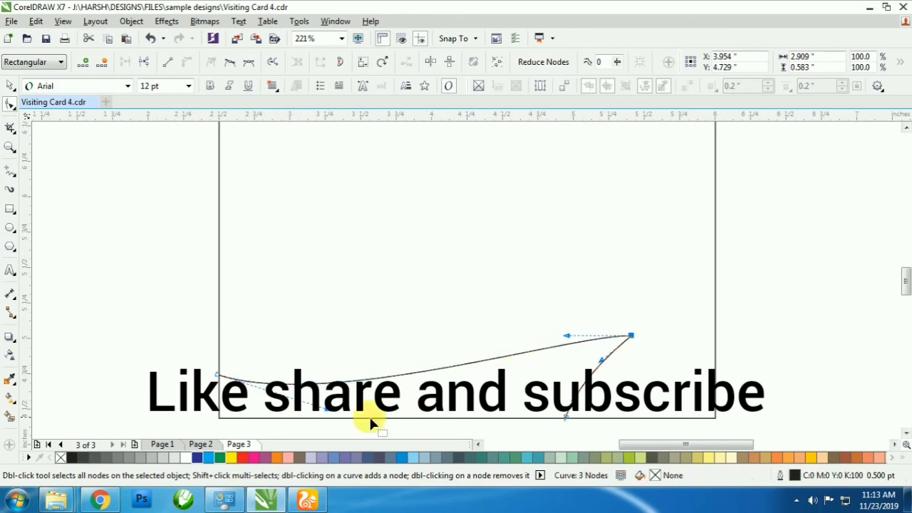
# - Smooth the wave by adjusting its left curve handle and shifting its tip slightly
pyautogui.moveTo(329, 415); pyautogui.dragTo(390, 371)
pyautogui.moveTo(568, 339)
pyautogui.mouseDown()
pyautogui.moveTo(617, 319)
pyautogui.moveTo(642, 336)
pyautogui.mouseUp()
pyautogui.press('space')
pyautogui.press('space')
pyautogui.scroll(2, 633, 333)
pyautogui.hotkey('ctrl', 'z')
pyautogui.scroll(-2, 625, 361)
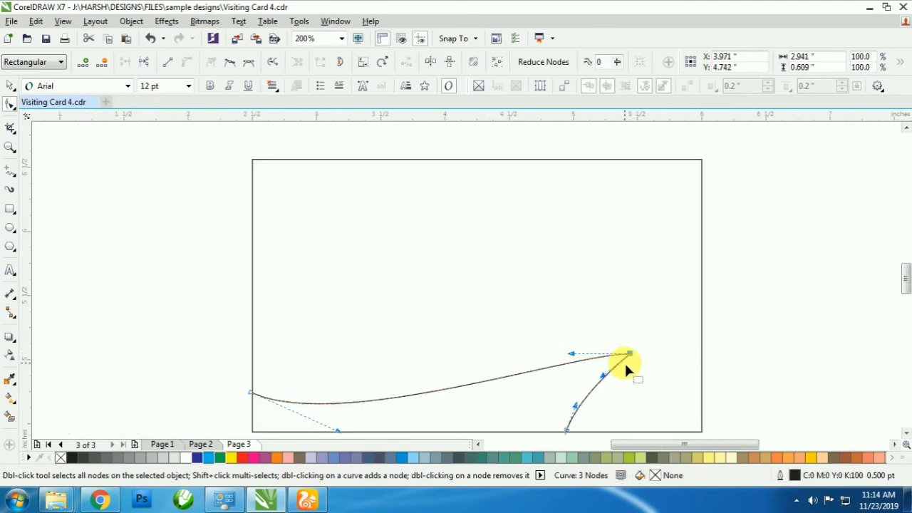
pyautogui.press('space')
pyautogui.click(726, 369)
# - Draw a narrow pointed fin, about 0.46 by 0.56 inches, beside the wave's right end and bend both its sides into arcs
pyautogui.press('F5')
pyautogui.click(581, 432)
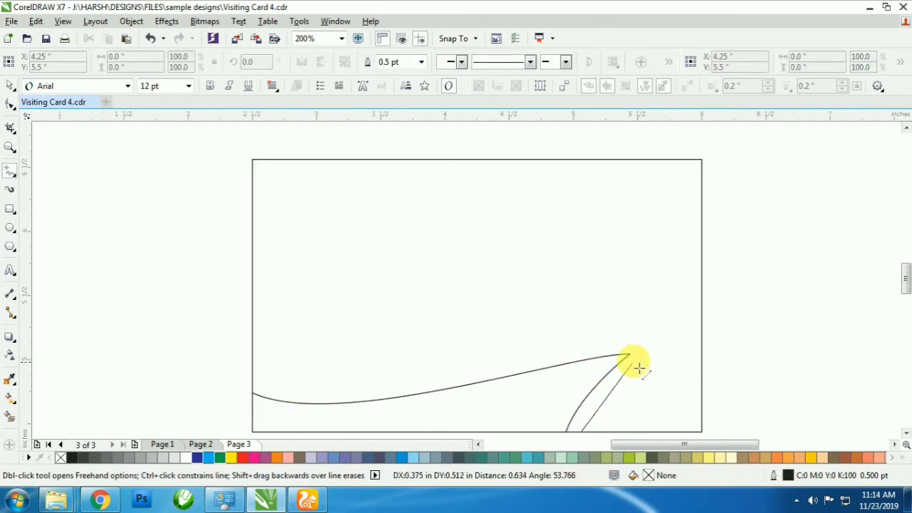
pyautogui.click(640, 359)
pyautogui.click(640, 359)
pyautogui.press('F10')
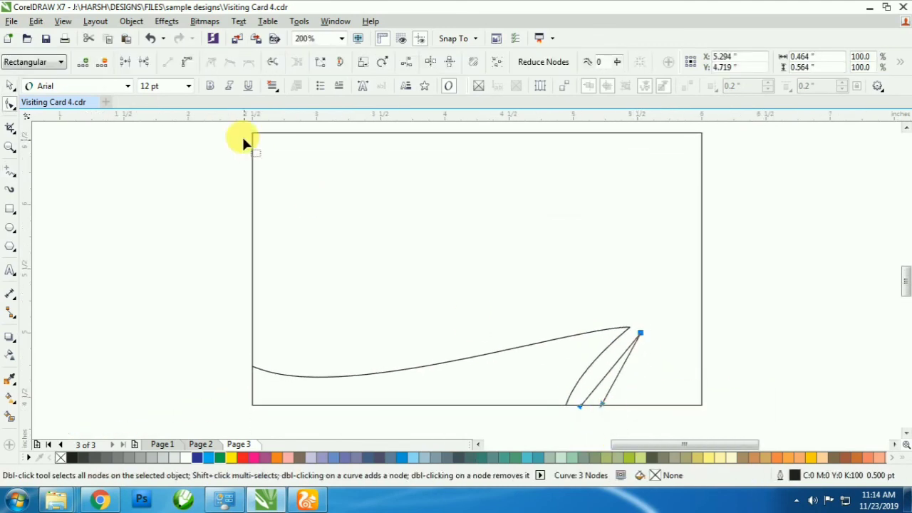
pyautogui.scroll(2, 601, 382)
pyautogui.moveTo(617, 366)
pyautogui.mouseDown()
pyautogui.moveTo(605, 360)
pyautogui.moveTo(626, 374)
pyautogui.mouseUp()
pyautogui.press('space')
# - Draw a line about 0.61 by 0.62 inches across the card's lower-right corner and bend it into an outward arc
pyautogui.press('F5')
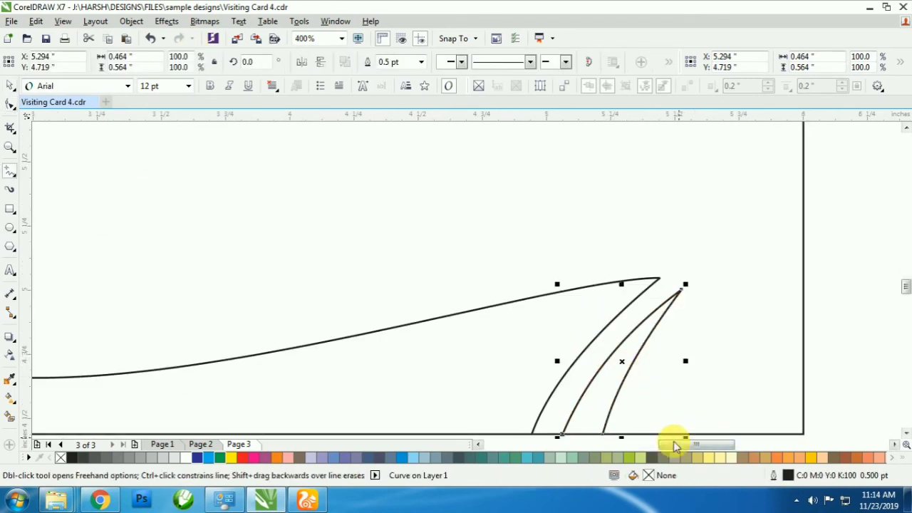
pyautogui.click(644, 433)
pyautogui.click(803, 276)
pyautogui.press('F10')
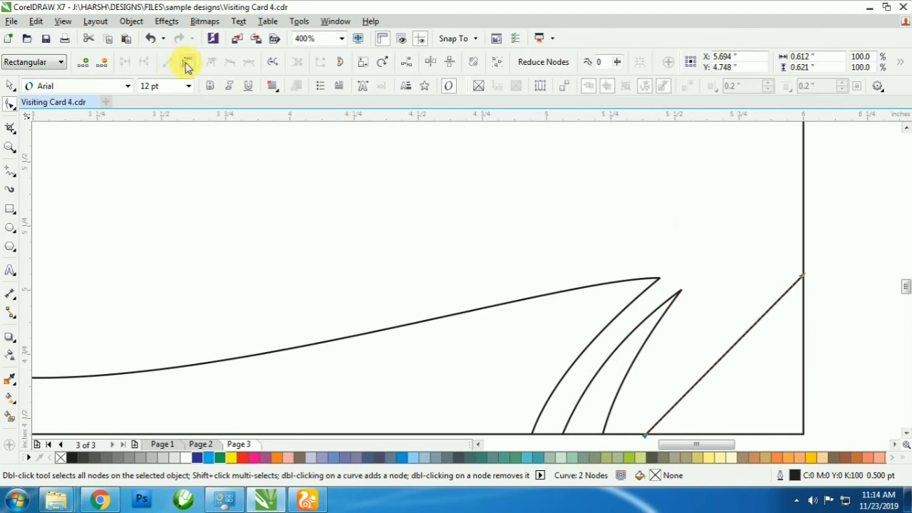
pyautogui.moveTo(723, 347); pyautogui.dragTo(702, 320)
pyautogui.press('space')
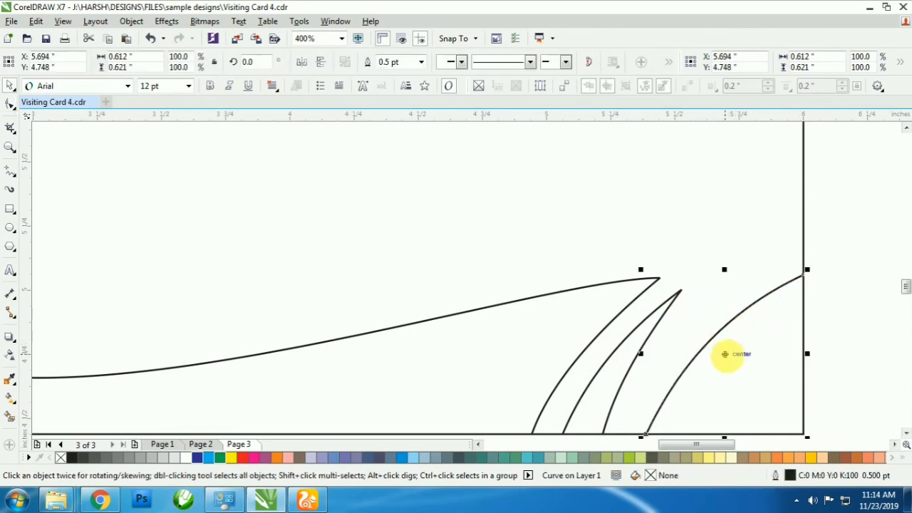
# - Duplicate the corner arc about 0.11 inch to the right and 0.13 inch down
pyautogui.moveTo(723, 355); pyautogui.dragTo(754, 387)
pyautogui.rightClick(753, 387)
pyautogui.scroll(-2, 748, 403)
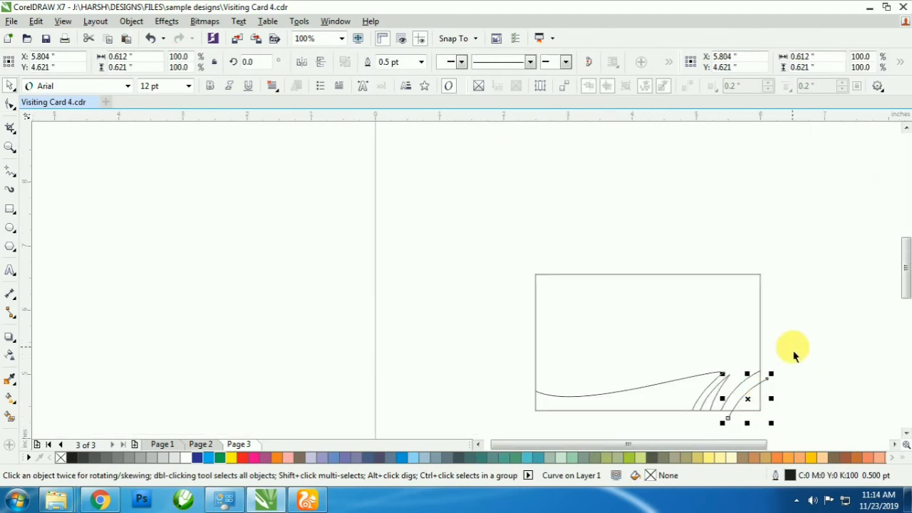
pyautogui.click(794, 351)
pyautogui.scroll(1, 525, 395)
# - Draw a slim two-segment wedge, about 2.29 by 0.28 inches, starting and ending on the card's left edge above the wave
pyautogui.press('F5')
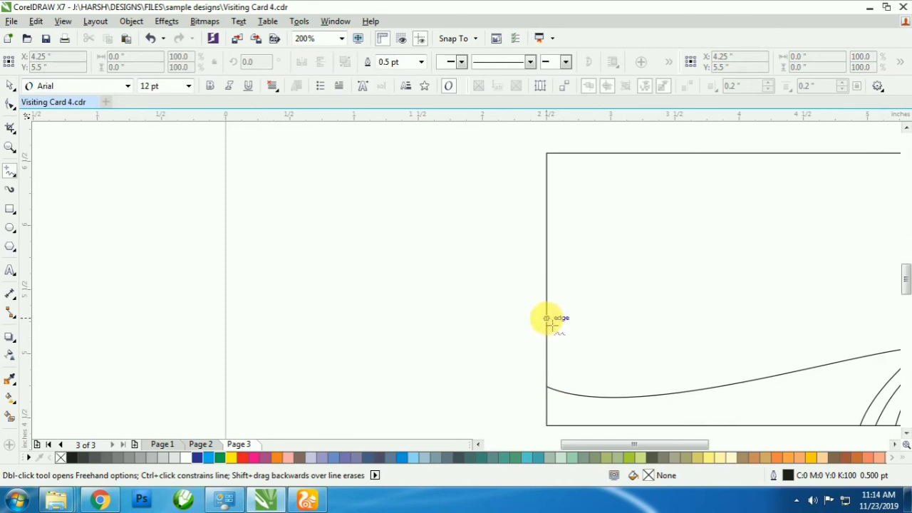
pyautogui.click(547, 319)
pyautogui.click(841, 338)
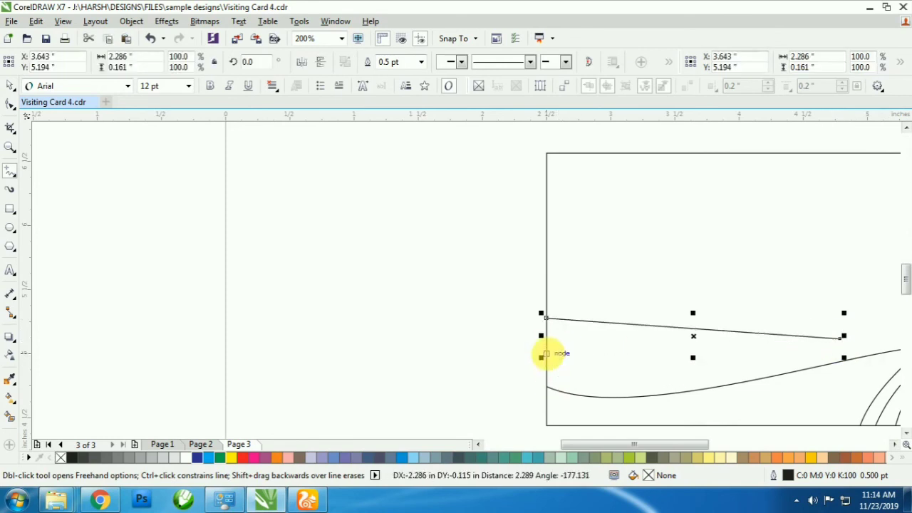
pyautogui.click(543, 354)
# - Bend both wedge segments downward into a curved swoosh and lower its upper left node slightly
pyautogui.press('F10')
pyautogui.scroll(1, 704, 353)
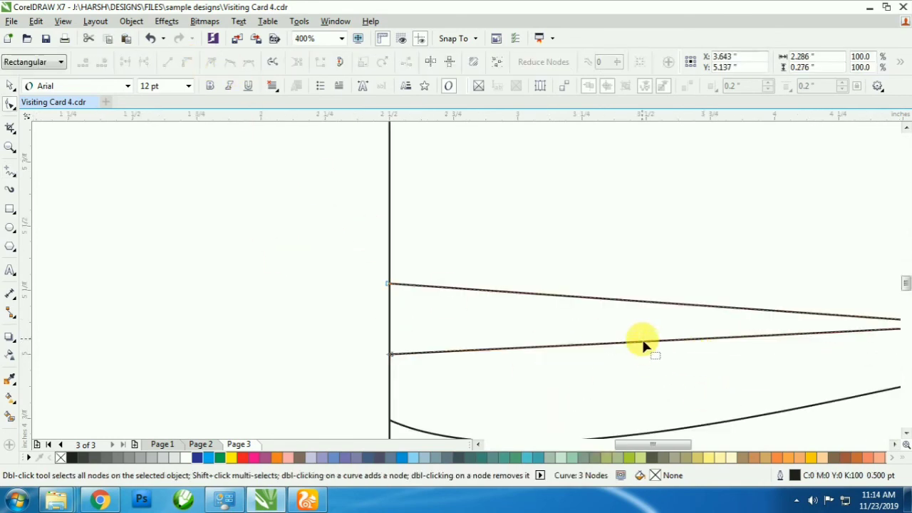
pyautogui.moveTo(641, 340); pyautogui.dragTo(617, 399)
pyautogui.moveTo(617, 300); pyautogui.dragTo(591, 350)
pyautogui.scroll(-1, 590, 356)
pyautogui.click(583, 368)
pyautogui.scroll(1, 583, 369)
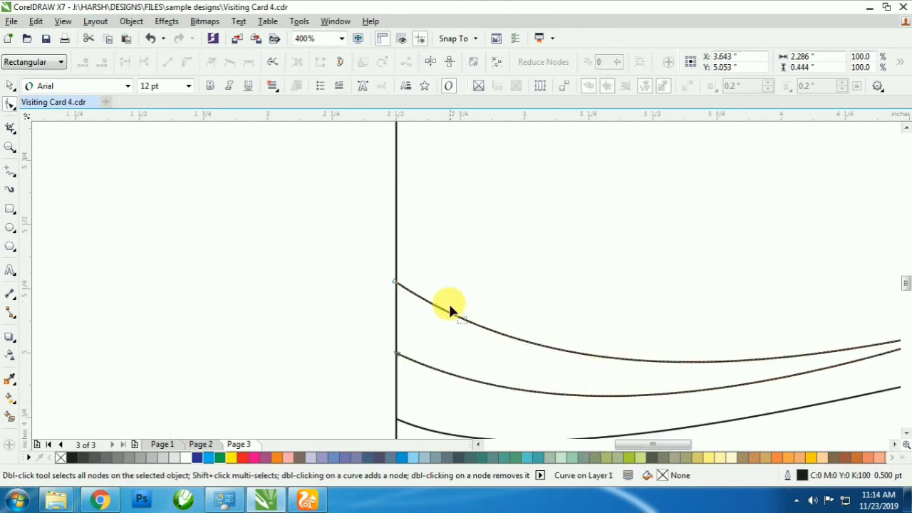
pyautogui.moveTo(396, 284); pyautogui.dragTo(396, 294)
pyautogui.press('space')
pyautogui.press('F4')
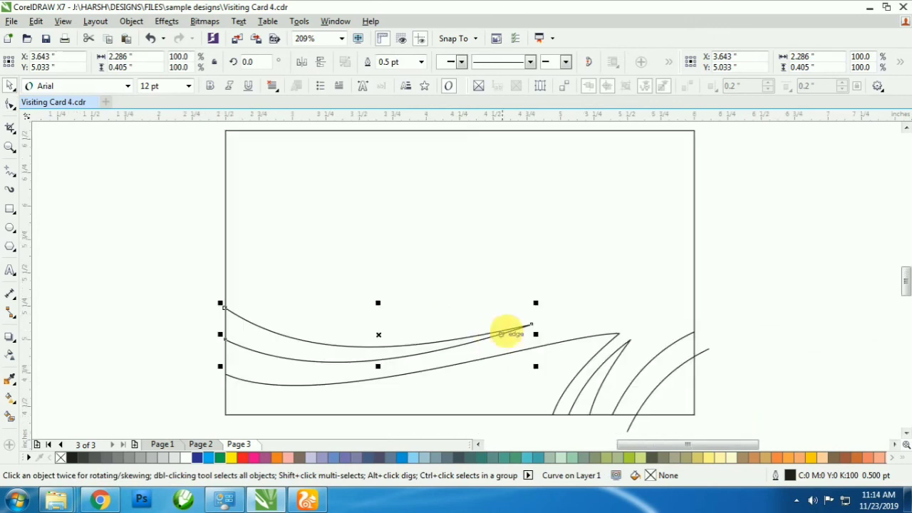
# - Move the swoosh left and slightly down so its open ends extend past the card's left edge
pyautogui.click(781, 310)
pyautogui.click(432, 353)
pyautogui.moveTo(432, 353); pyautogui.dragTo(374, 359)
pyautogui.click(736, 373)
# - Smart-fill the swoosh, wave, fin and both corner arc regions with blue-grey (C40 M20 Y0 K40)
pyautogui.click(10, 416)
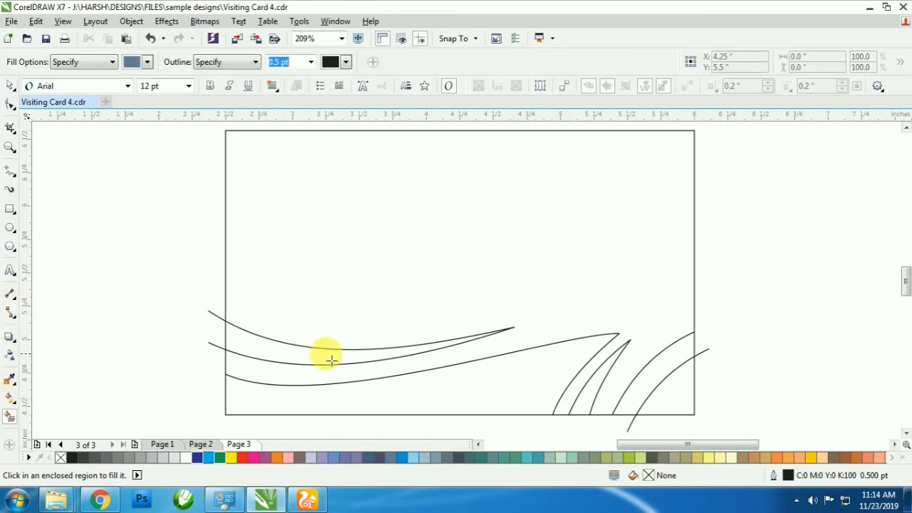
pyautogui.click(330, 356)
pyautogui.click(387, 397)
pyautogui.click(591, 398)
pyautogui.click(668, 389)
pyautogui.click(644, 379)
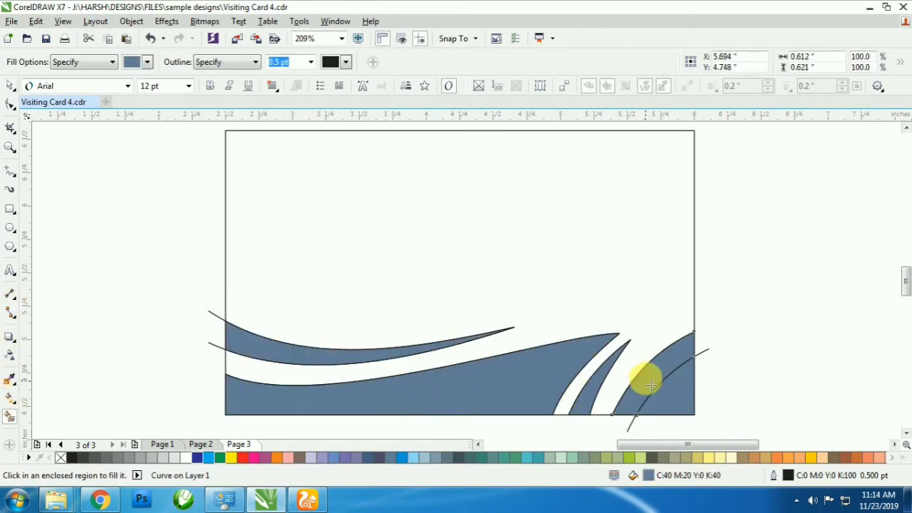
# - Nudge each filled piece 5 inches to the right, off the card outline
pyautogui.press('space')
pyautogui.scroll(-2, 677, 368)
pyautogui.click(735, 370)
pyautogui.click(677, 376)
pyautogui.press('Right')
pyautogui.scroll(1, 674, 373)
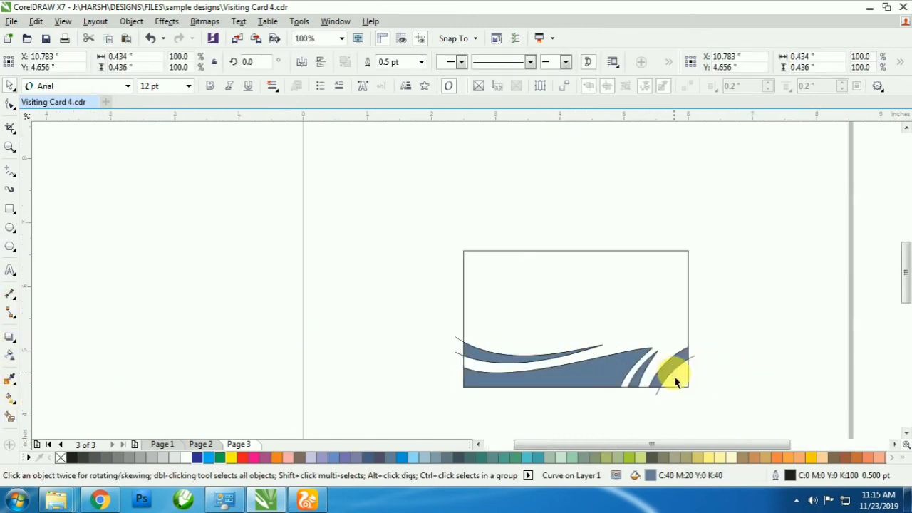
pyautogui.click(668, 369)
pyautogui.press('Right')
pyautogui.click(642, 377)
pyautogui.press('Right')
pyautogui.click(594, 381)
pyautogui.click(528, 361)
pyautogui.press('Right')
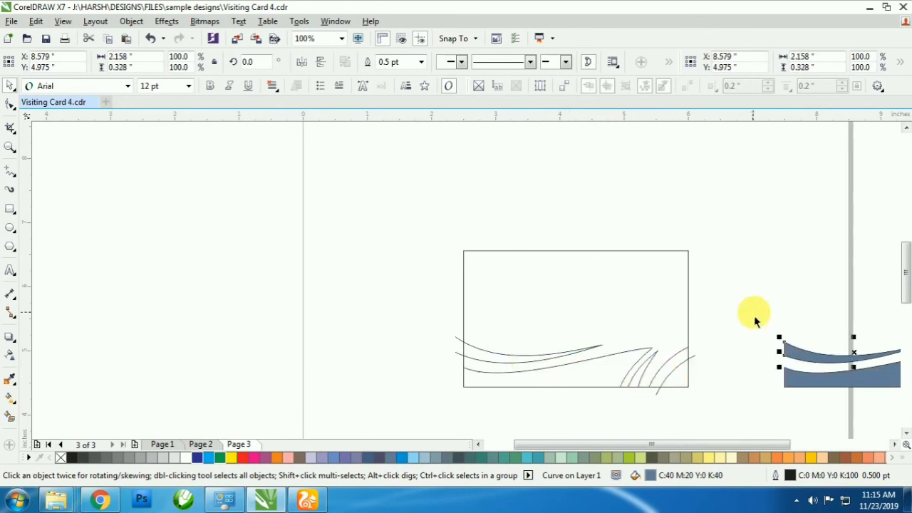
# - Shift the swoosh outline slightly down and pull its tip outward, making it about 2.44 by 0.39 inches
pyautogui.click(754, 313)
pyautogui.scroll(2, 535, 358)
pyautogui.click(507, 367)
pyautogui.moveTo(508, 375); pyautogui.dragTo(512, 385)
pyautogui.press('F10')
pyautogui.moveTo(791, 325); pyautogui.dragTo(830, 312)
pyautogui.press('space')
# - Smart-fill the reshaped swoosh inside the card and nudge the filled piece 5 inches right
pyautogui.click(10, 416)
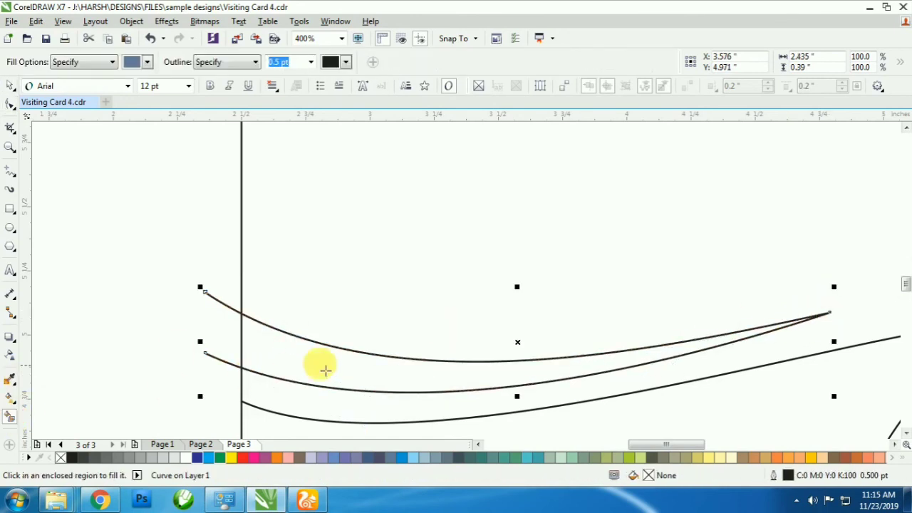
pyautogui.click(324, 365)
pyautogui.press('F4')
pyautogui.press('Right')
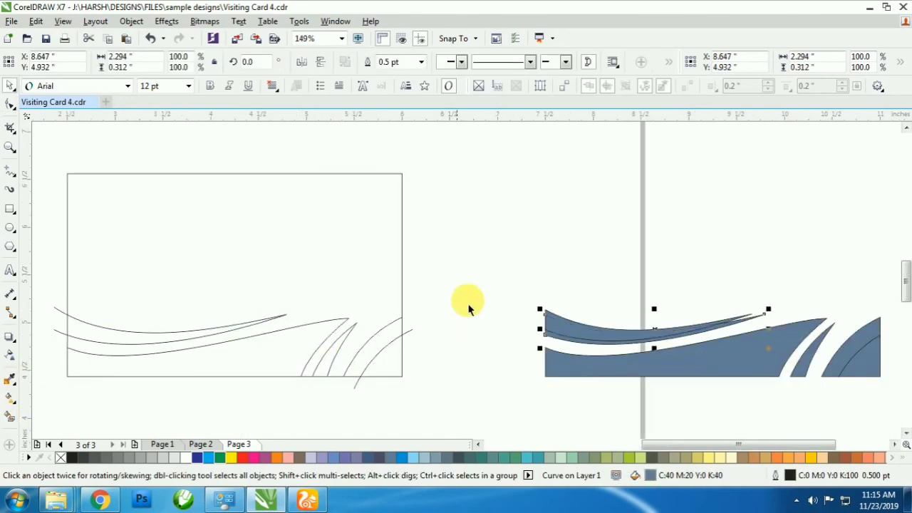
# - Delete all the construction curves over the card, keeping the card rectangle
pyautogui.moveTo(511, 282); pyautogui.dragTo(23, 422)
pyautogui.press('Delete')
pyautogui.press('F4')
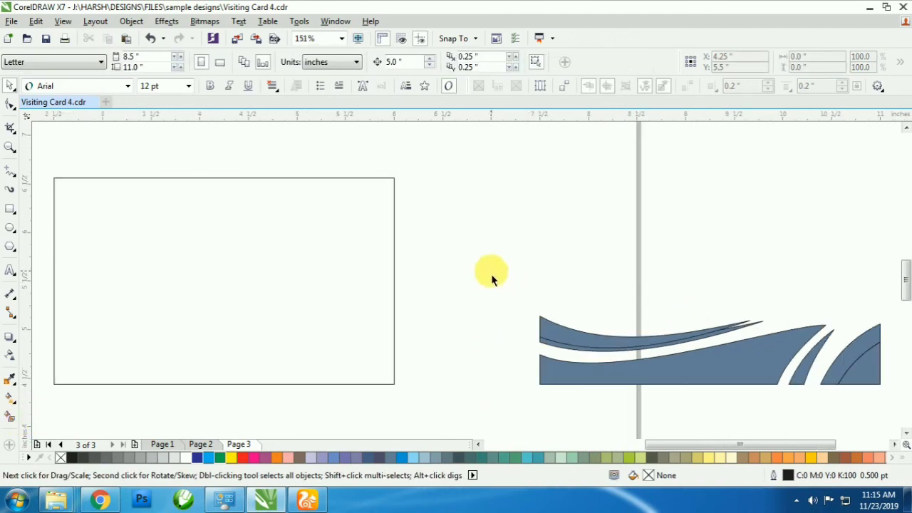
# - Fill the upper swoosh piece with solid blue (C100 M100 Y0 K0) and remove its outline
pyautogui.moveTo(491, 273); pyautogui.dragTo(838, 422)
pyautogui.hotkey('shift', 'F2')
pyautogui.click(793, 213)
pyautogui.click(251, 259)
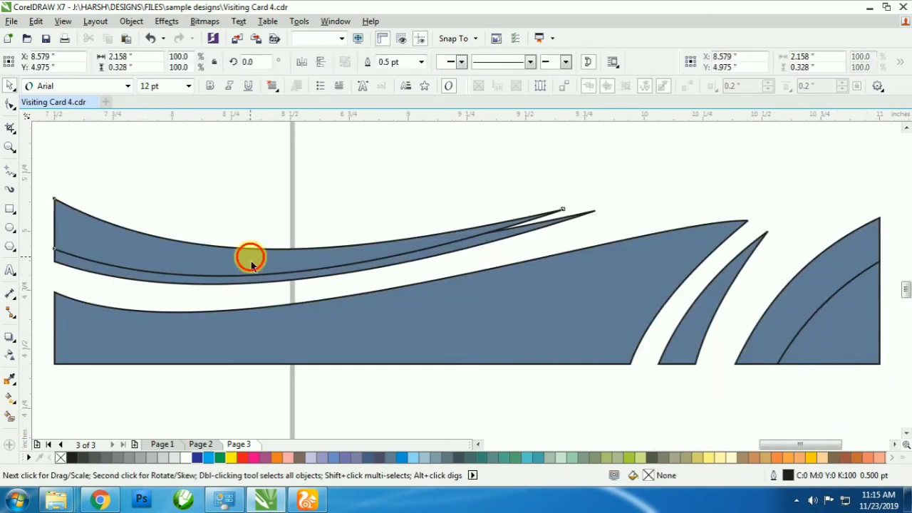
pyautogui.click(186, 456)
# - Apply a horizontal linear fountain fill to the upper swoosh, blue at both ends with cyan in the middle, extended to its tip
pyautogui.click(10, 397)
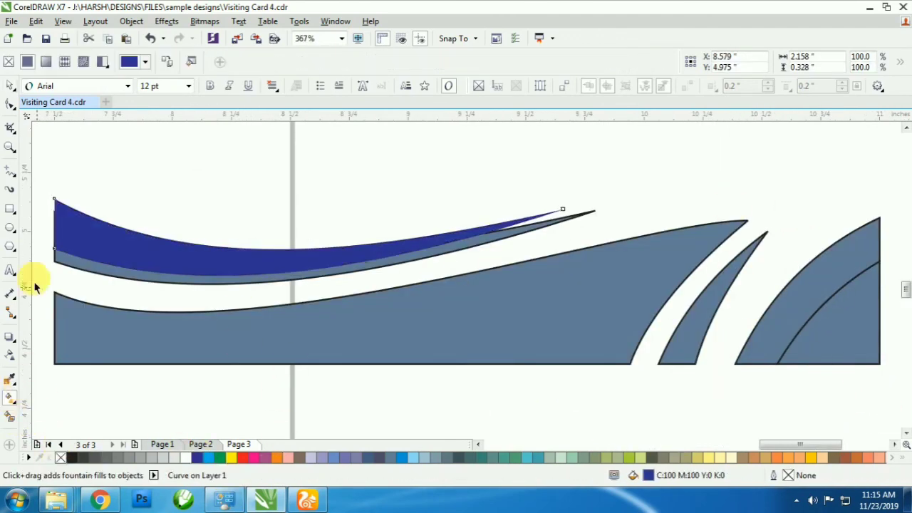
pyautogui.moveTo(41, 227); pyautogui.dragTo(465, 228)
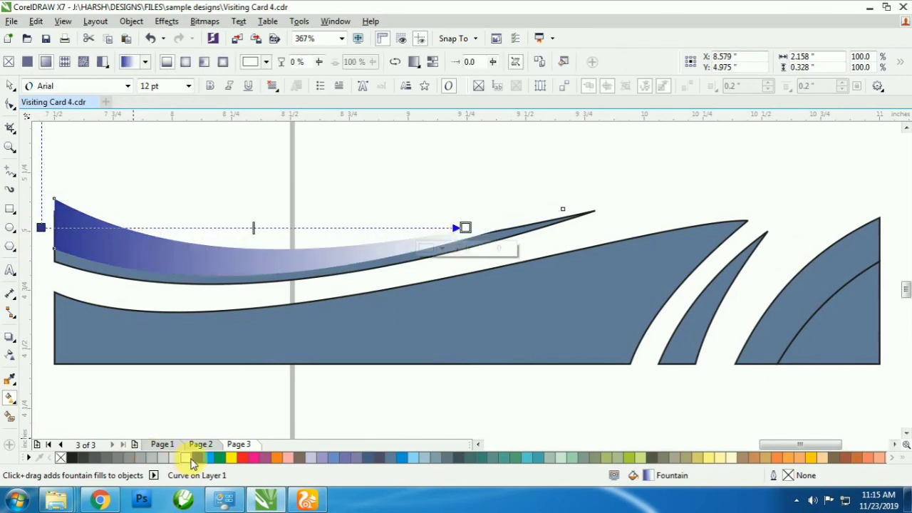
pyautogui.click(195, 457)
pyautogui.moveTo(253, 228); pyautogui.dragTo(240, 227)
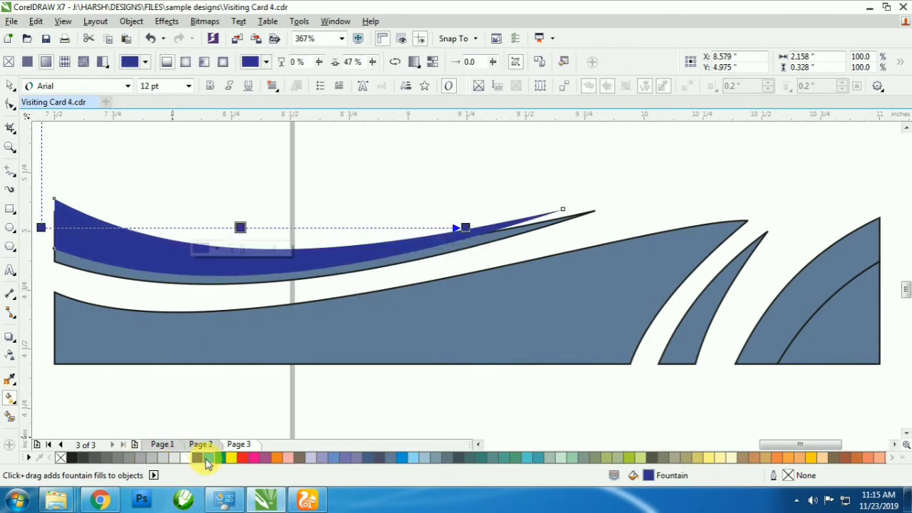
pyautogui.moveTo(206, 461); pyautogui.dragTo(246, 229)
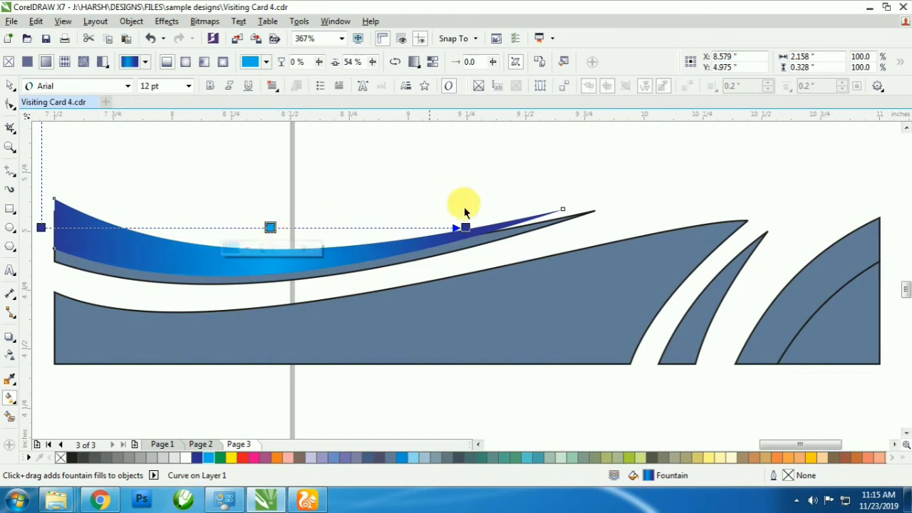
pyautogui.moveTo(467, 226); pyautogui.dragTo(557, 217)
pyautogui.press('space')
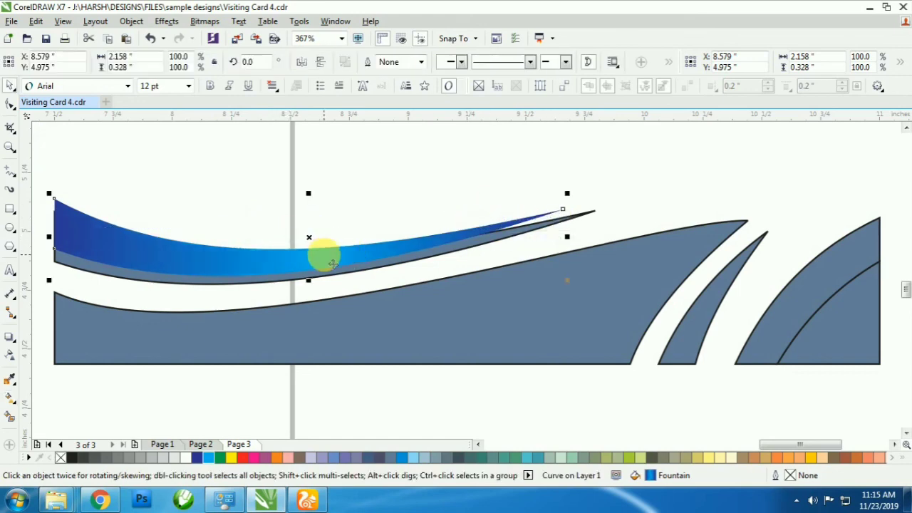
# - Copy the upper swoosh's fountain fill and outline-free style onto the corner arc band
pyautogui.moveTo(324, 259); pyautogui.dragTo(760, 334)
pyautogui.click(818, 405)
pyautogui.click(746, 235)
pyautogui.scroll(-1, 791, 303)
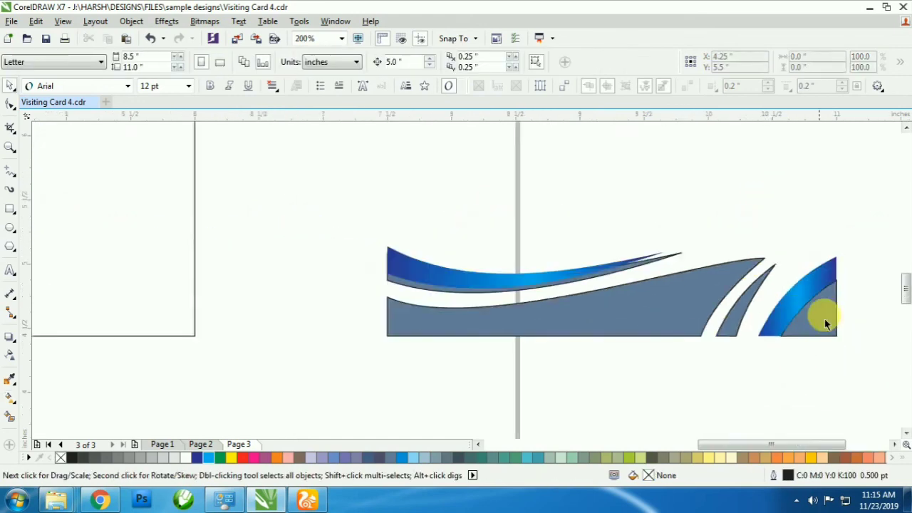
# - Try to redirect the fountain fill on the corner arc band
pyautogui.scroll(1, 823, 314)
pyautogui.click(819, 370)
pyautogui.press('g')
pyautogui.moveTo(719, 348); pyautogui.dragTo(739, 465)
pyautogui.scroll(-1, 814, 363)
pyautogui.press('space')
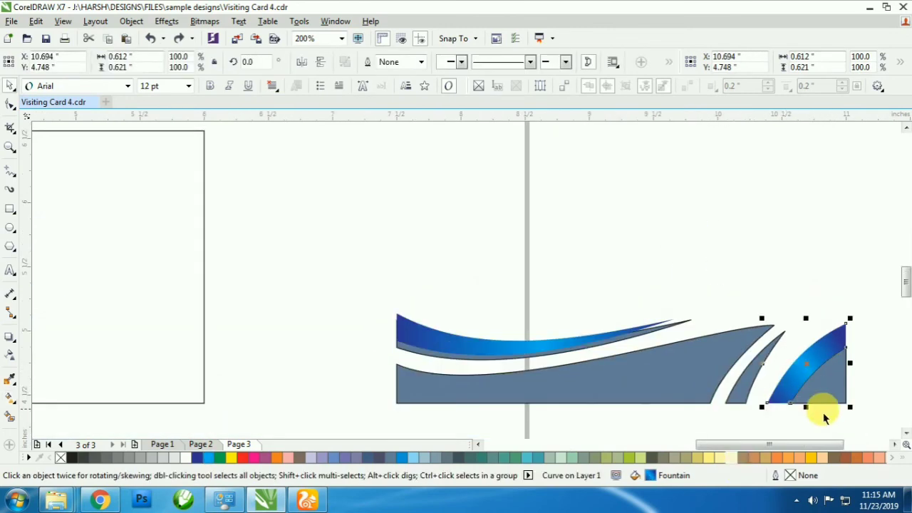
# - Fill the large lower wave with an outline-free linear fountain fill running from dark navy (C90 M96 Y25 K59) at its left end to blue
pyautogui.click(637, 382)
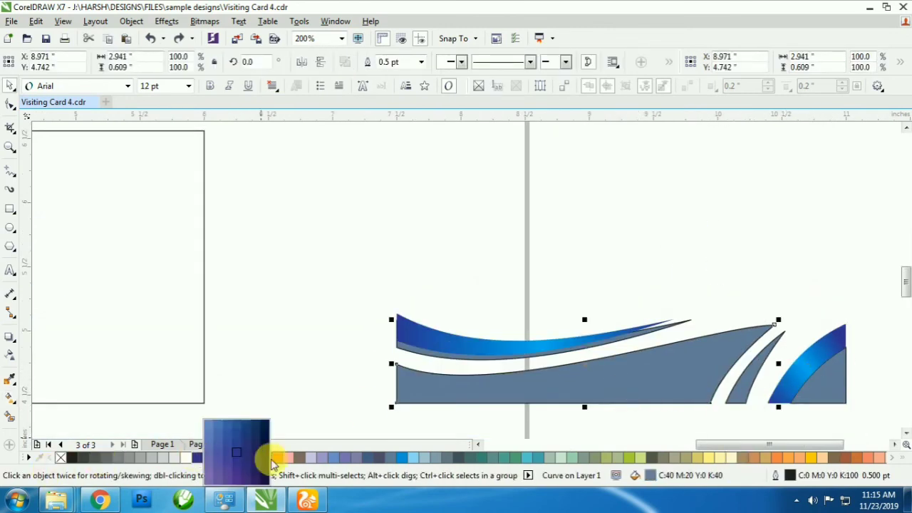
pyautogui.click(198, 460)
pyautogui.press('g')
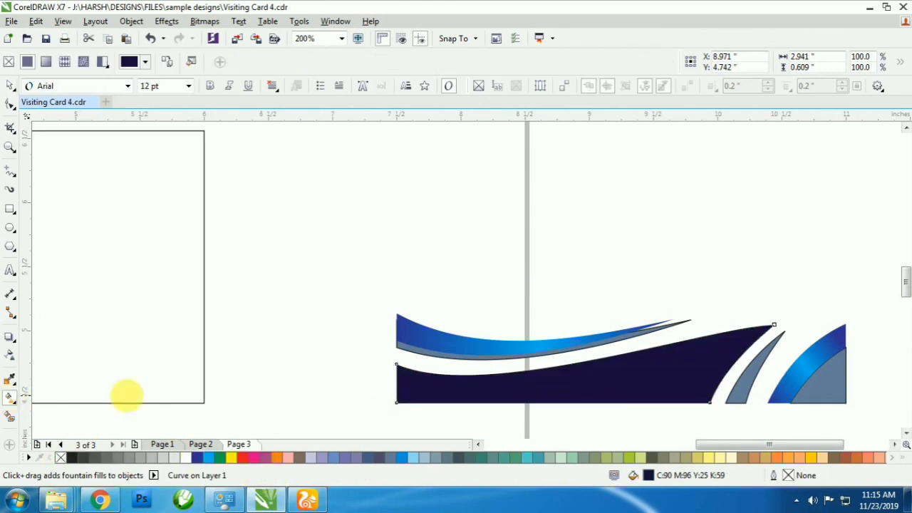
pyautogui.moveTo(382, 390); pyautogui.dragTo(723, 348)
pyautogui.click(198, 459)
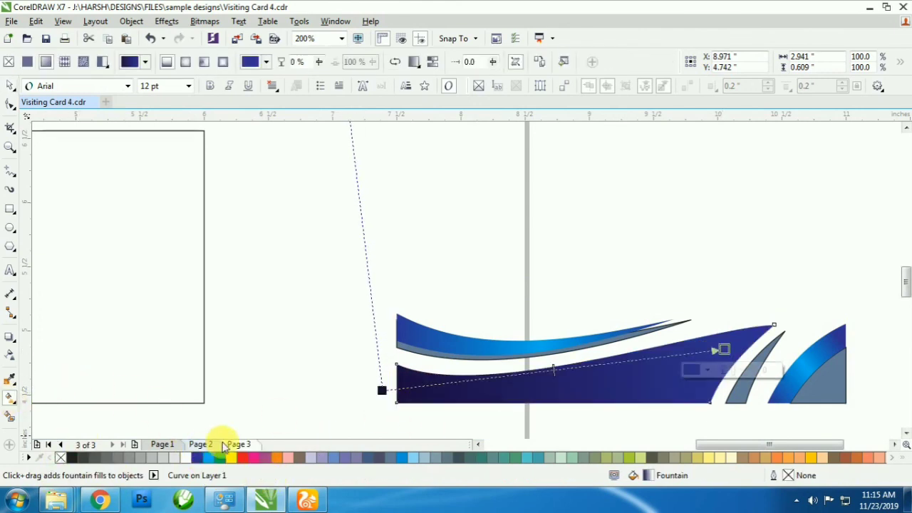
# - Copy the large wave's navy-to-blue fountain fill and outline-free style onto the innermost corner piece
pyautogui.press('space')
pyautogui.moveTo(676, 395); pyautogui.dragTo(829, 389)
pyautogui.click(848, 342)
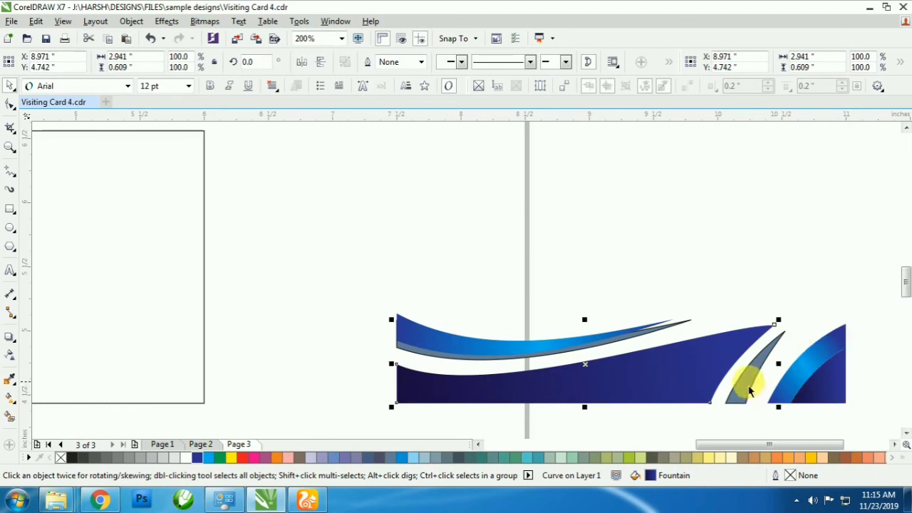
# - Fill the narrow curved sliver with light grey (K20) without outline, and copy its properties onto the thin strip beneath the upper swoosh
pyautogui.click(748, 384)
pyautogui.click(165, 460)
pyautogui.rightClick(61, 457)
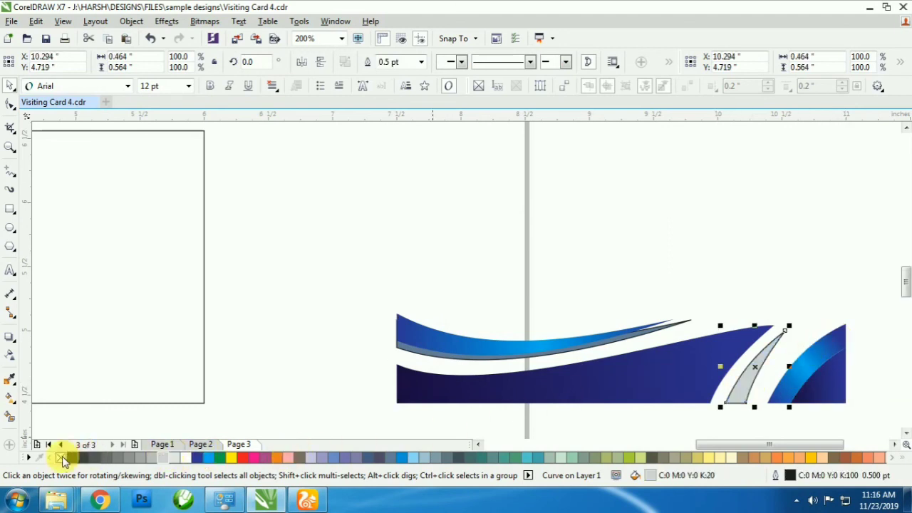
pyautogui.moveTo(747, 407); pyautogui.dragTo(625, 335)
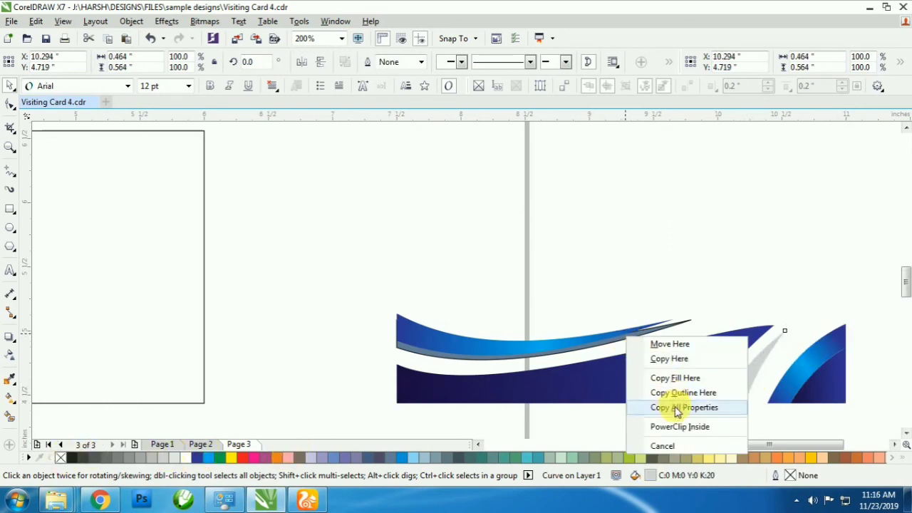
pyautogui.click(676, 407)
# - Select all six wave and swoosh shapes and group them
pyautogui.click(604, 273)
pyautogui.moveTo(345, 255); pyautogui.dragTo(863, 434)
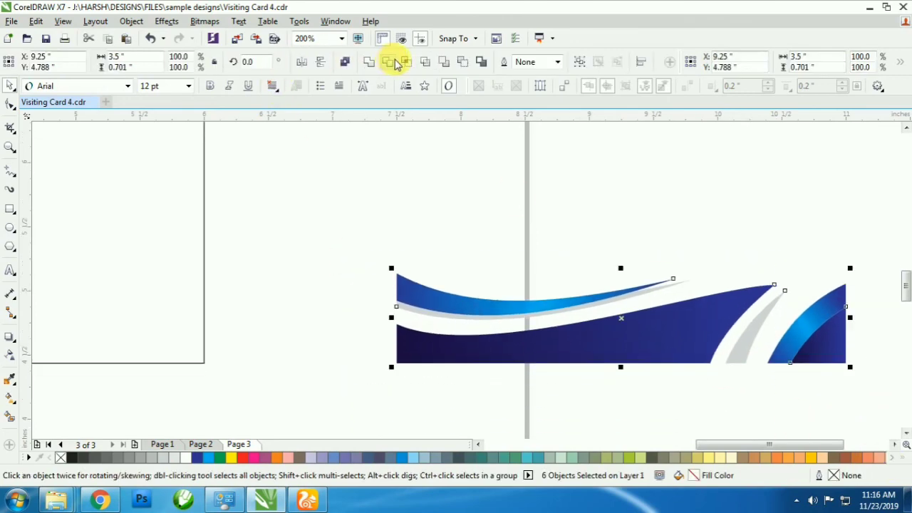
pyautogui.click(575, 62)
# - PowerClip the grouped artwork inside the card rectangle and align it along the card's lower edge
pyautogui.scroll(-1, 601, 316)
pyautogui.moveTo(600, 315); pyautogui.dragTo(285, 245)
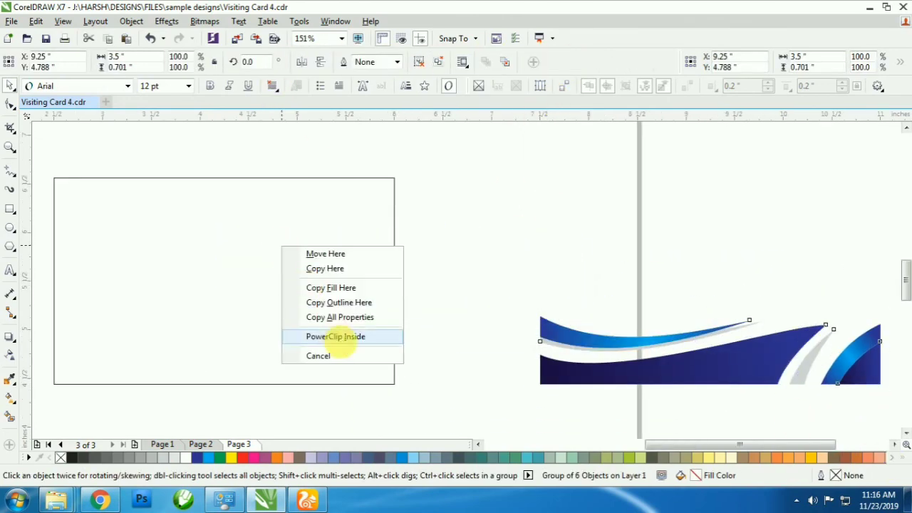
pyautogui.click(350, 335)
pyautogui.rightClick(245, 226)
pyautogui.click(292, 136)
pyautogui.moveTo(288, 278); pyautogui.dragTo(287, 349)
pyautogui.keyDown('ctrl'); pyautogui.click(528, 359); pyautogui.keyUp('ctrl')
pyautogui.click(528, 358)
pyautogui.press('F4')
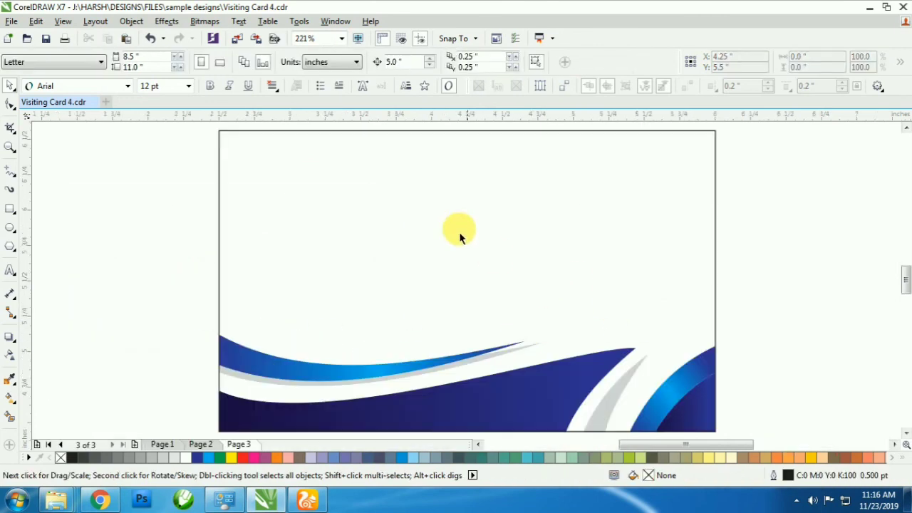
# - Add the cardholder's name and the job title "Graphic Designer" as two separate text lines in the card's upper area
pyautogui.press('F8')
pyautogui.click(492, 171)
pyautogui.write('John Sm')
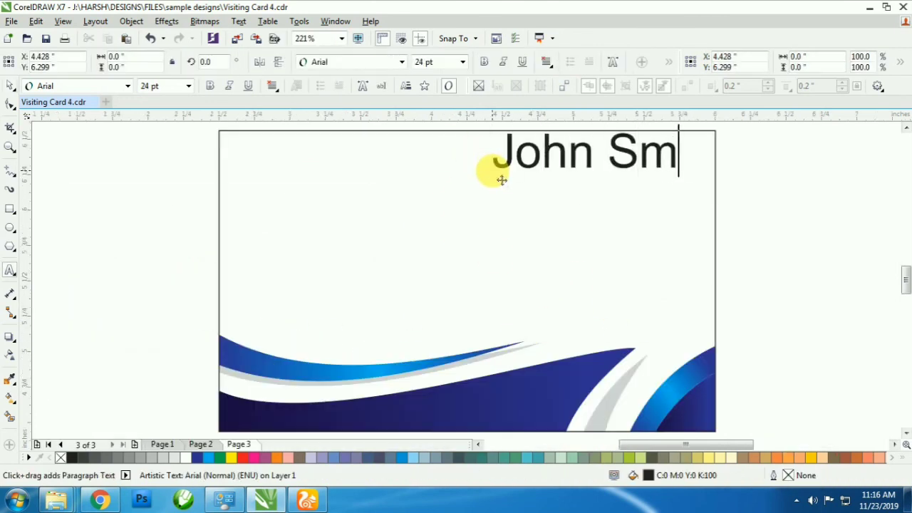
pyautogui.write('Graph')
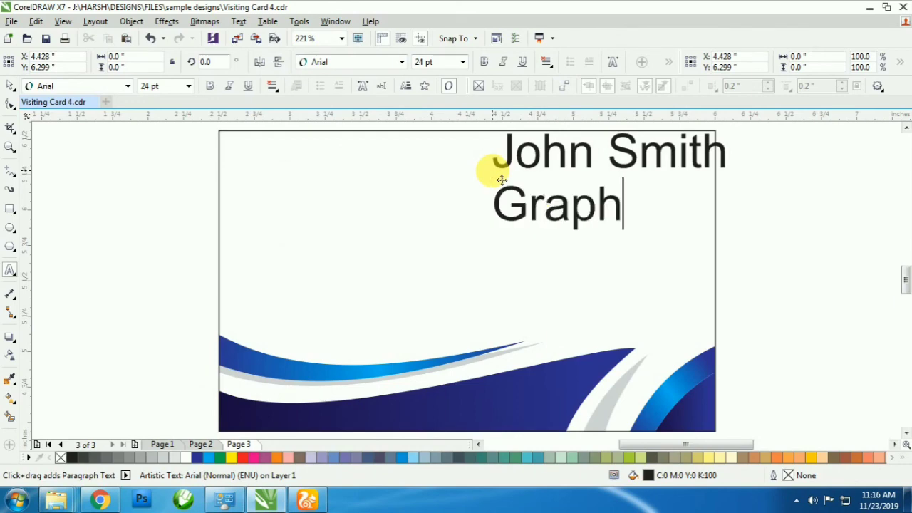
pyautogui.hotkey('ctrl', 'space')
pyautogui.click(494, 170)
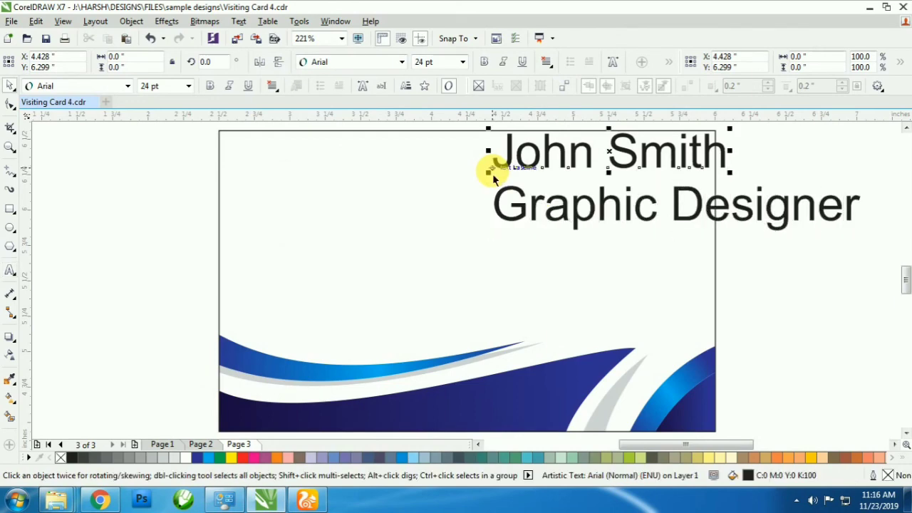
# - Format the name in blue (C100 M100 Y0 K0) Sakkal Majalla, bold, 24 pt, and place it in the card's upper right corner
pyautogui.click(197, 457)
pyautogui.click(370, 62)
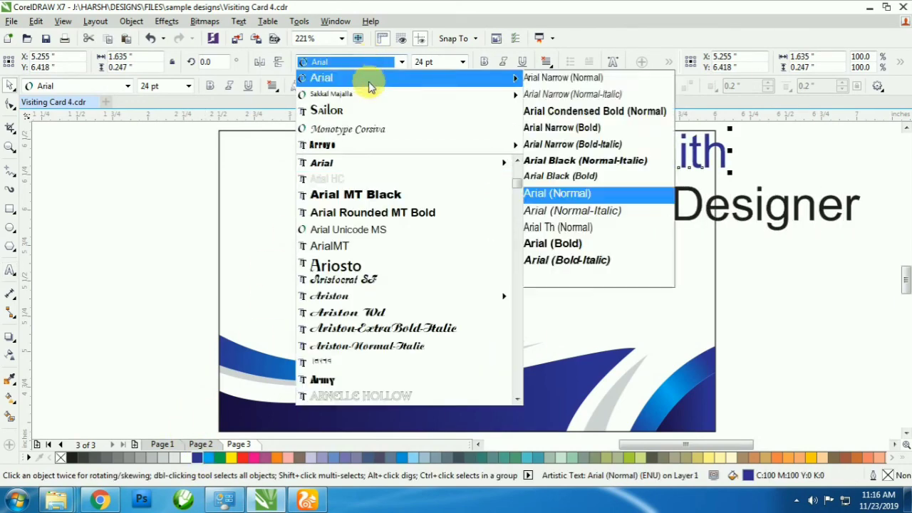
pyautogui.click(374, 112)
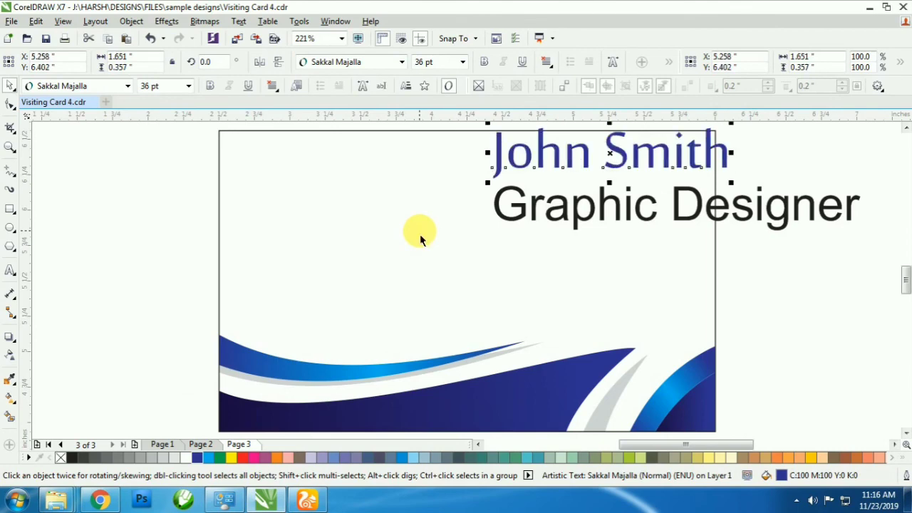
pyautogui.press('F8')
pyautogui.click(482, 62)
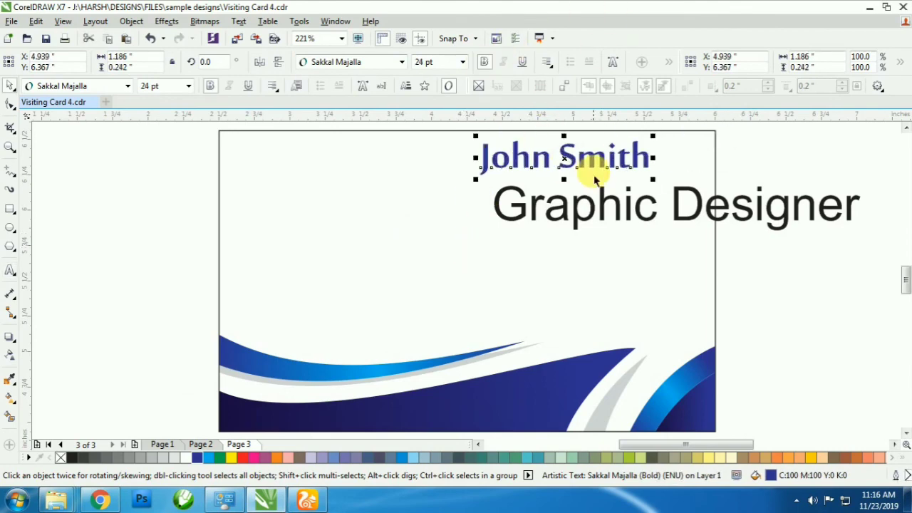
pyautogui.moveTo(586, 175); pyautogui.dragTo(628, 162)
# - Format the job title in Monotype Corsiva at 10 pt and colour it magenta (C0 M100 Y0 K0)
pyautogui.click(643, 210)
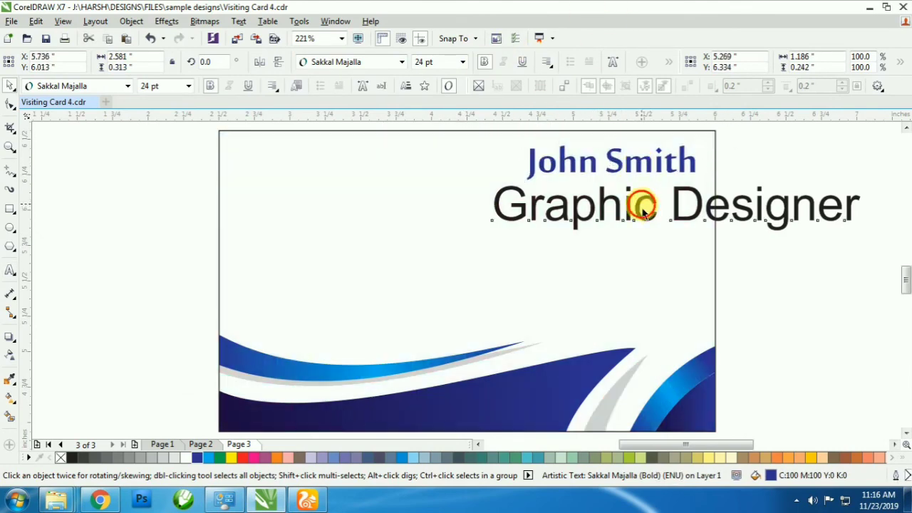
pyautogui.click(445, 62)
pyautogui.write('10')
pyautogui.press('Return')
pyautogui.click(492, 62)
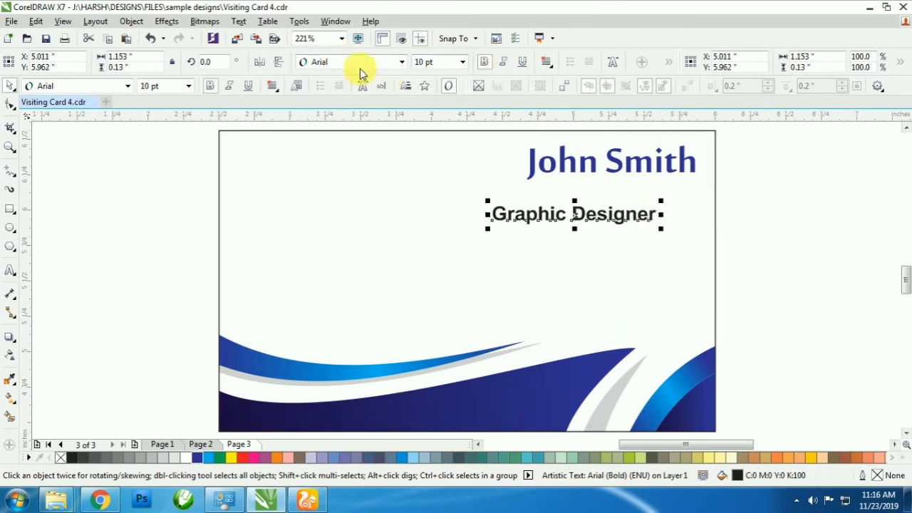
pyautogui.click(353, 62)
pyautogui.click(358, 92)
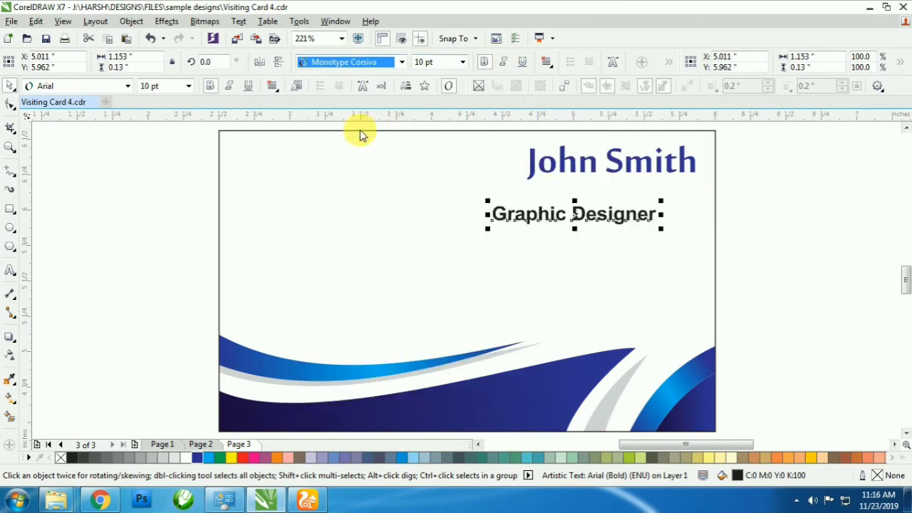
pyautogui.click(254, 460)
# - Align the job title with the name's right edge and move it up directly beneath the name
pyautogui.keyDown('shift'); pyautogui.click(578, 173); pyautogui.keyUp('shift')
pyautogui.press('r')
pyautogui.click(636, 216)
pyautogui.moveTo(636, 218); pyautogui.dragTo(636, 194)
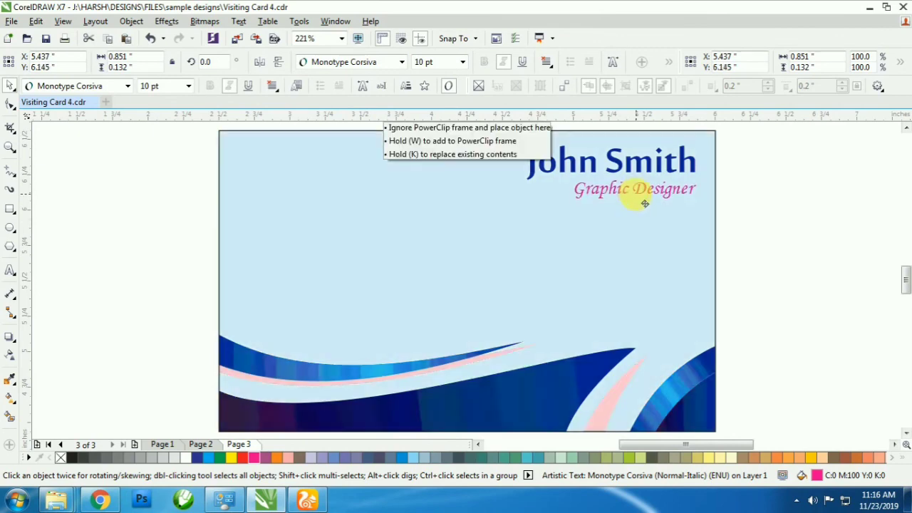
pyautogui.click(746, 224)
# - Duplicate the name text below the job title and set the copy's font size to 11 pt
pyautogui.moveTo(558, 161); pyautogui.dragTo(485, 226)
pyautogui.rightClick(485, 226)
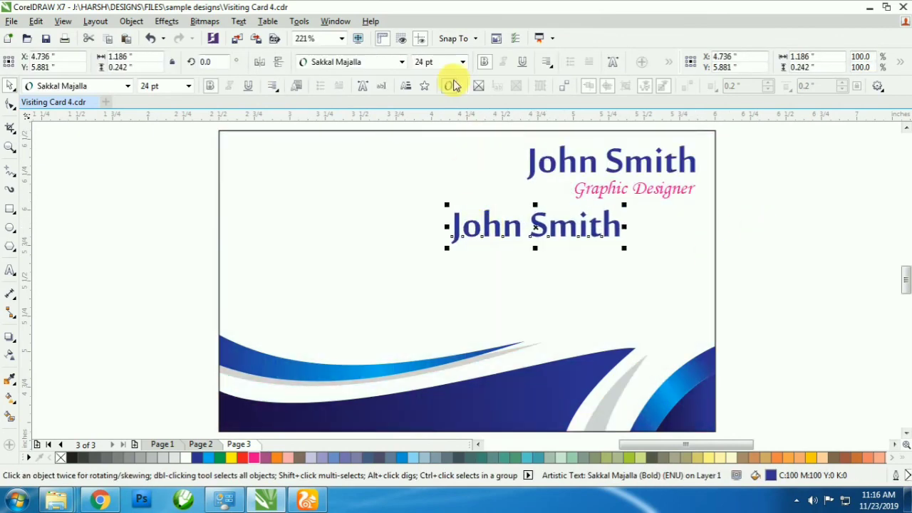
pyautogui.write('10')
pyautogui.press('Return')
pyautogui.press('F8')
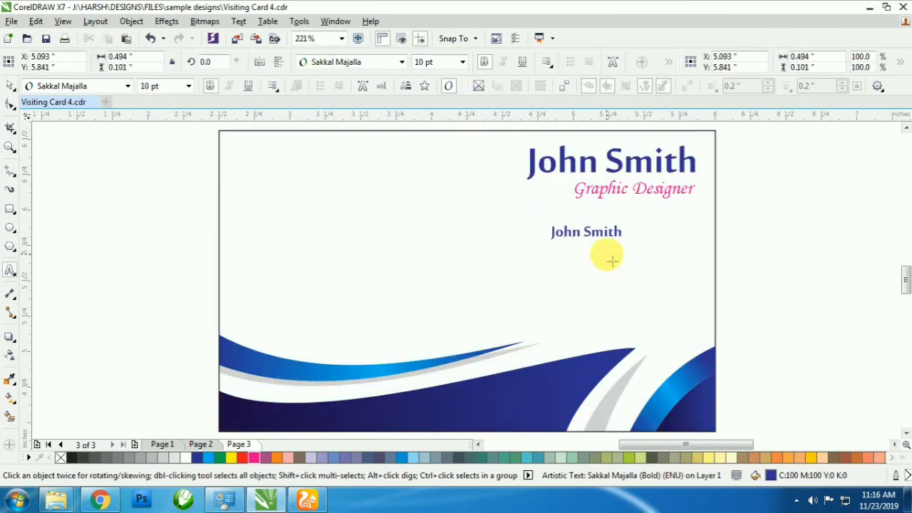
pyautogui.hotkey('ctrl', 'a')
pyautogui.press('ctrl+KP_8')
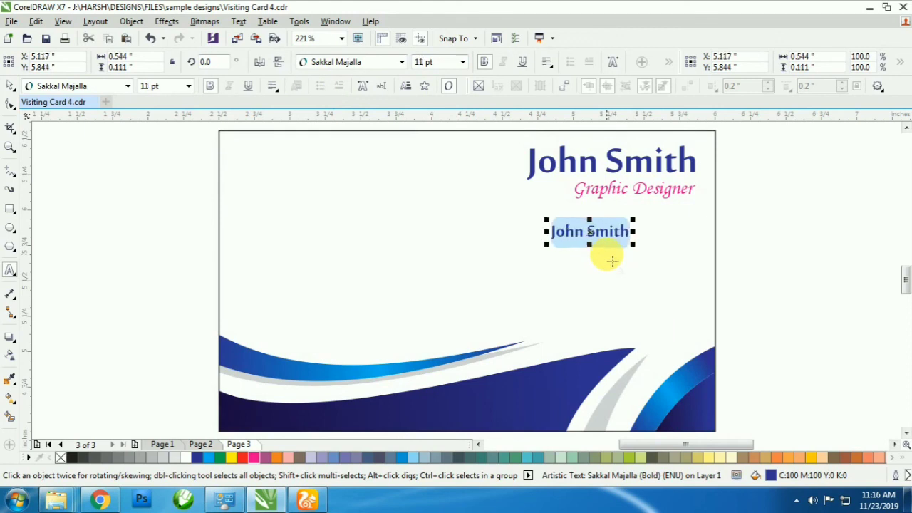
pyautogui.write('Address : M')
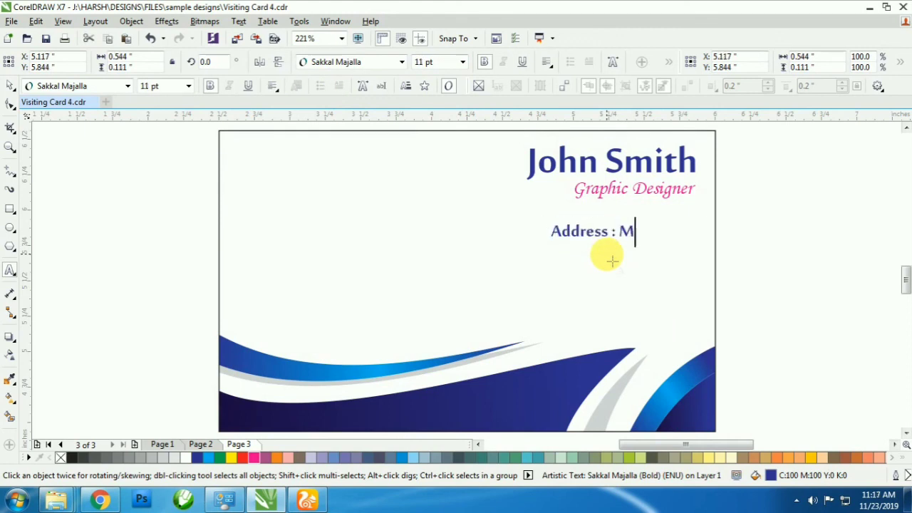
pyautogui.press('BackSpace')
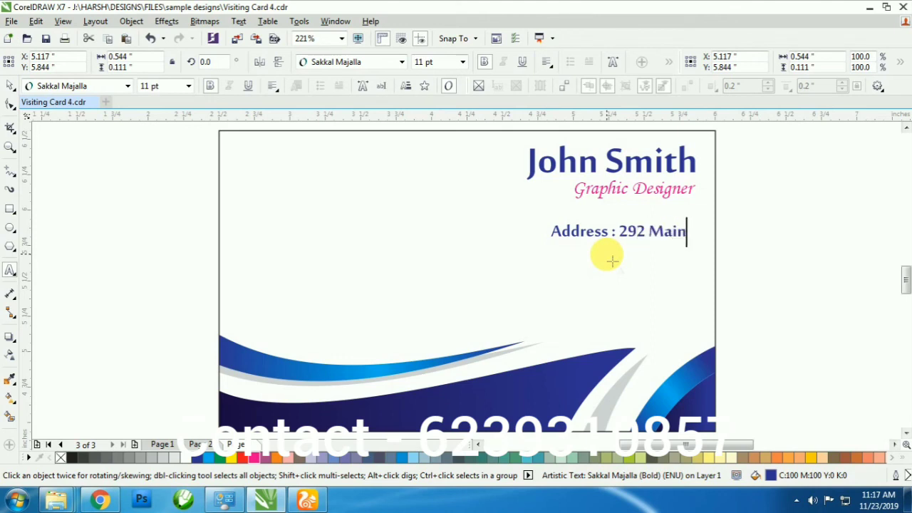
pyautogui.write('City 99939')
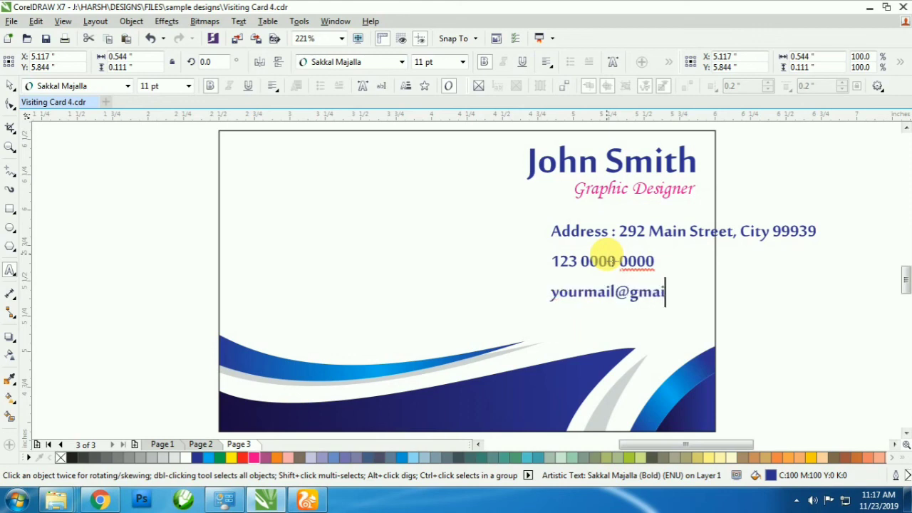
pyautogui.write('m')
pyautogui.press('Return')
pyautogui.press('Escape')
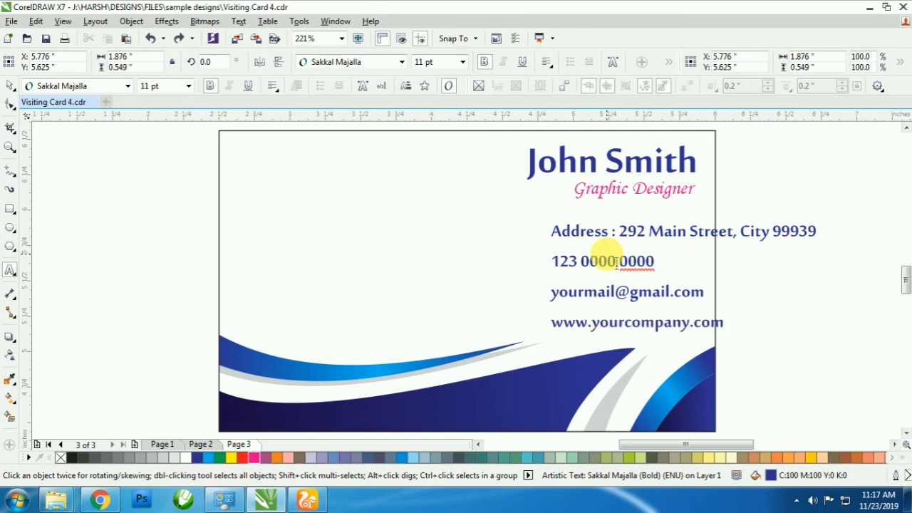
# - Align the contact details block with the right edge of the job title
pyautogui.keyDown('shift'); pyautogui.click(582, 192); pyautogui.keyUp('shift')
pyautogui.press('r')
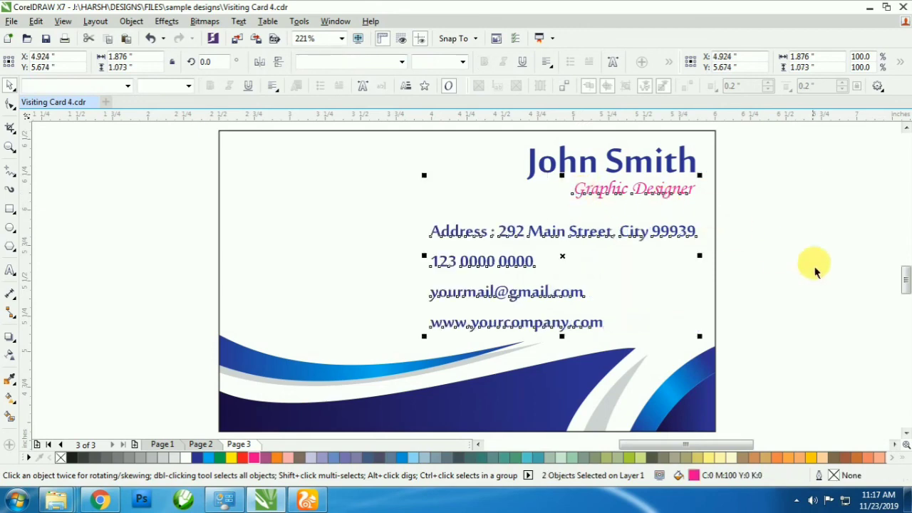
pyautogui.click(814, 265)
# - Select the contact block, job title and name together and nudge them slightly closer to the card's right edge
pyautogui.click(462, 233)
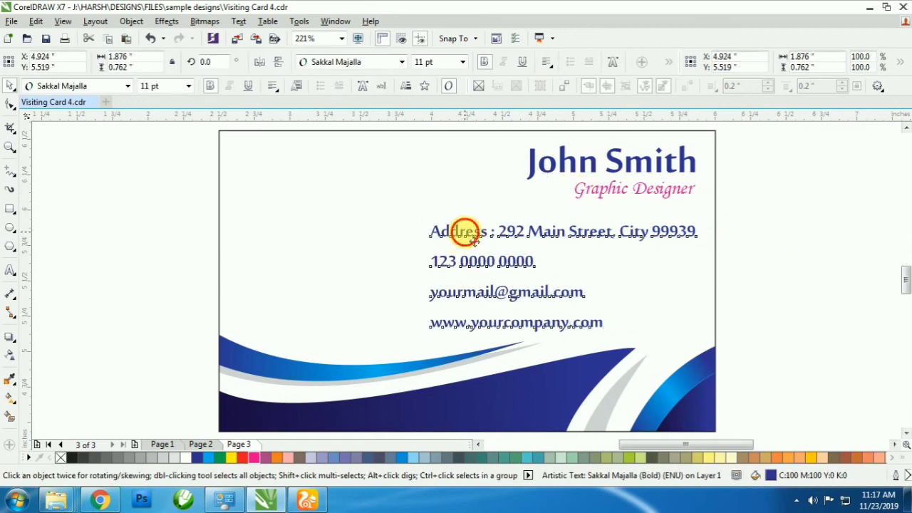
pyautogui.moveTo(474, 241); pyautogui.dragTo(476, 241)
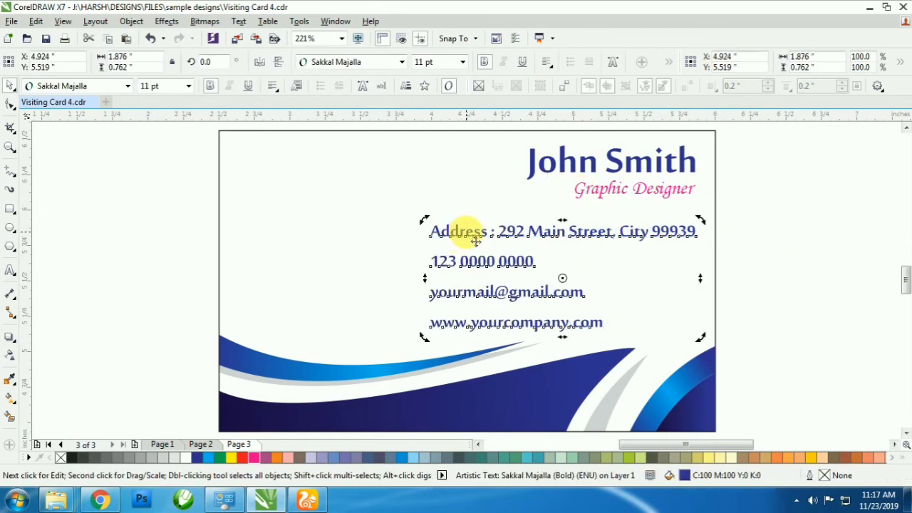
pyautogui.keyDown('shift'); pyautogui.click(670, 186); pyautogui.keyUp('shift')
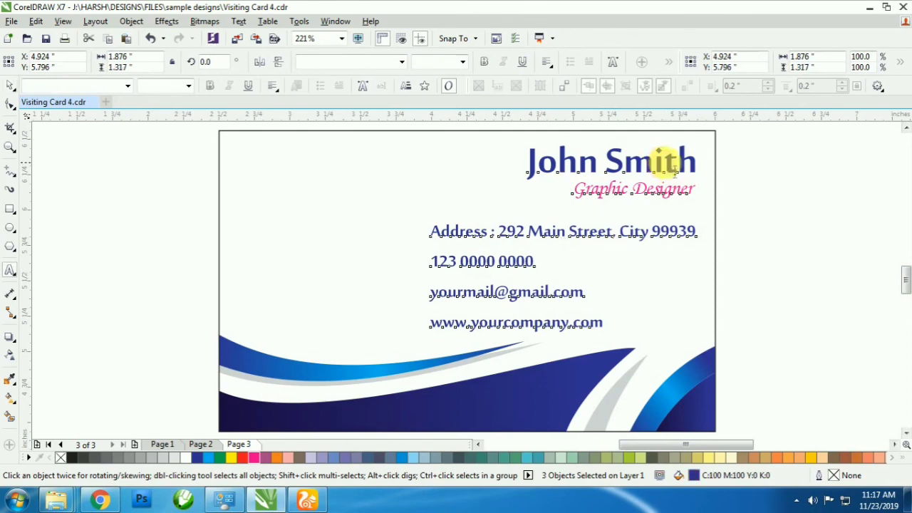
pyautogui.scroll(4, 673, 161)
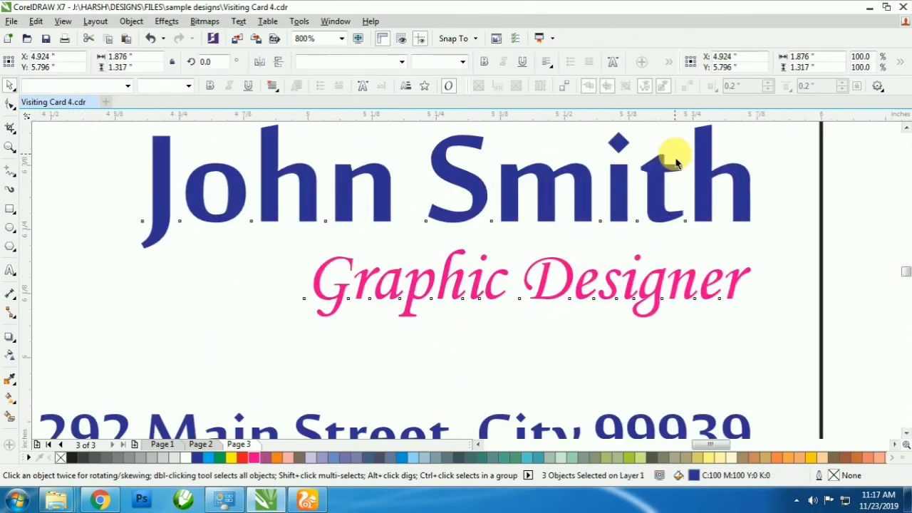
pyautogui.scroll(-4, 674, 171)
# - Draw a tall unfilled rectangle about 0.23 by 0.99 inches left of the contact details with a blue (C100 M100 Y0 K0) outline
pyautogui.press('F6')
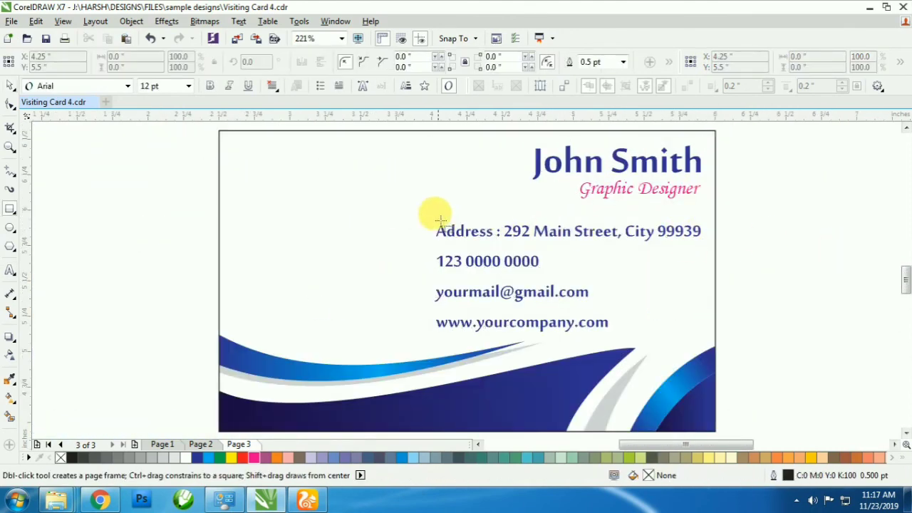
pyautogui.moveTo(393, 192); pyautogui.dragTo(426, 335)
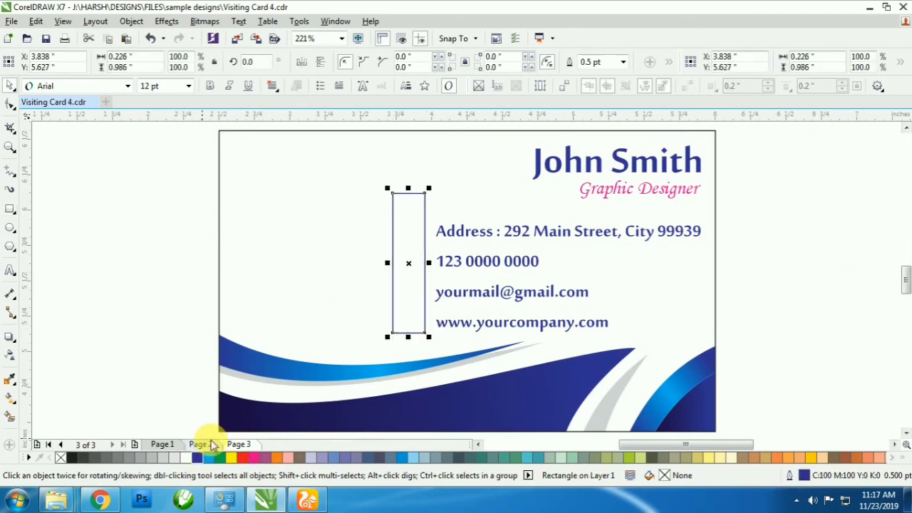
pyautogui.click(61, 459)
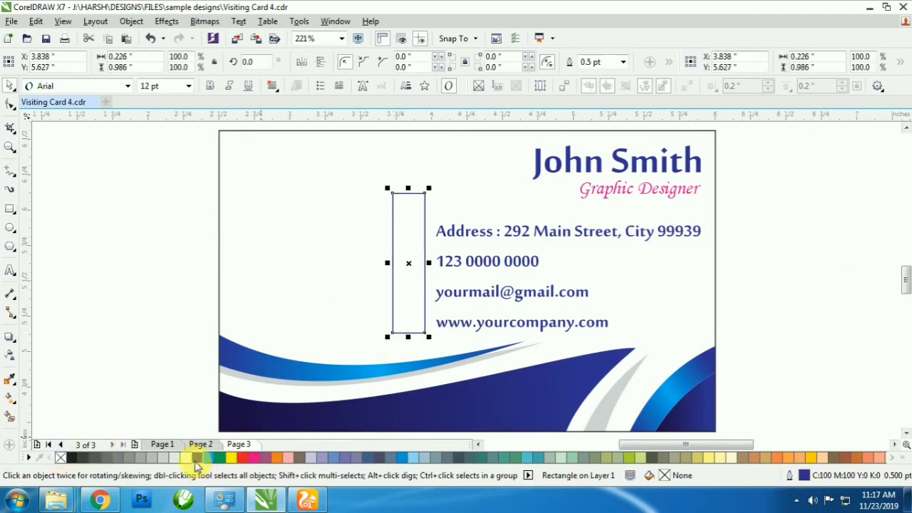
pyautogui.moveTo(196, 461); pyautogui.dragTo(264, 484)
pyautogui.click(266, 483)
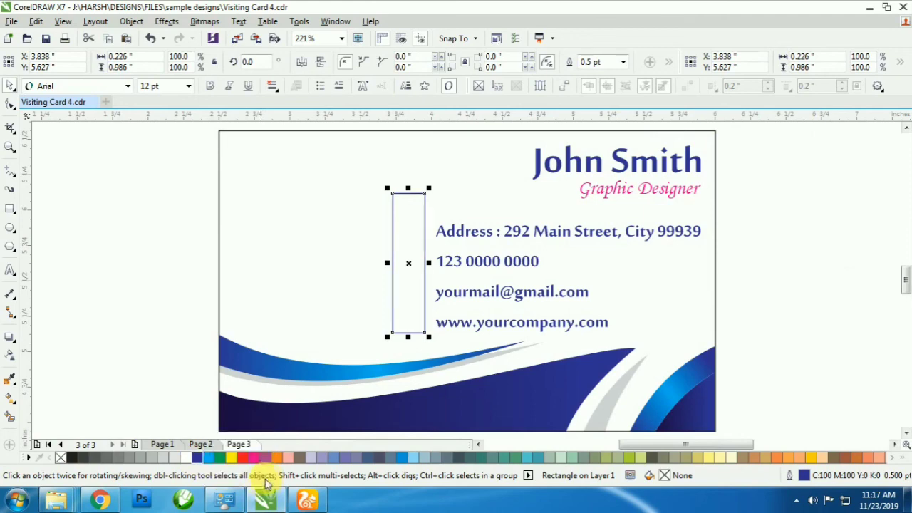
# - Give the tall rectangle a 1.5 pt dark blue outline (C90 M96 Y25 K59) and centre it vertically on the contact details block
pyautogui.press('F12')
pyautogui.click(370, 161)
pyautogui.click(354, 216)
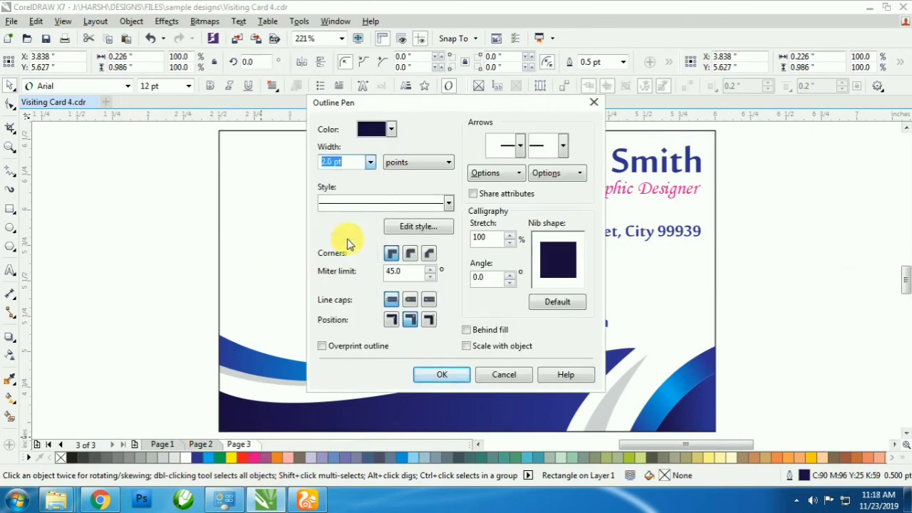
pyautogui.click(456, 383)
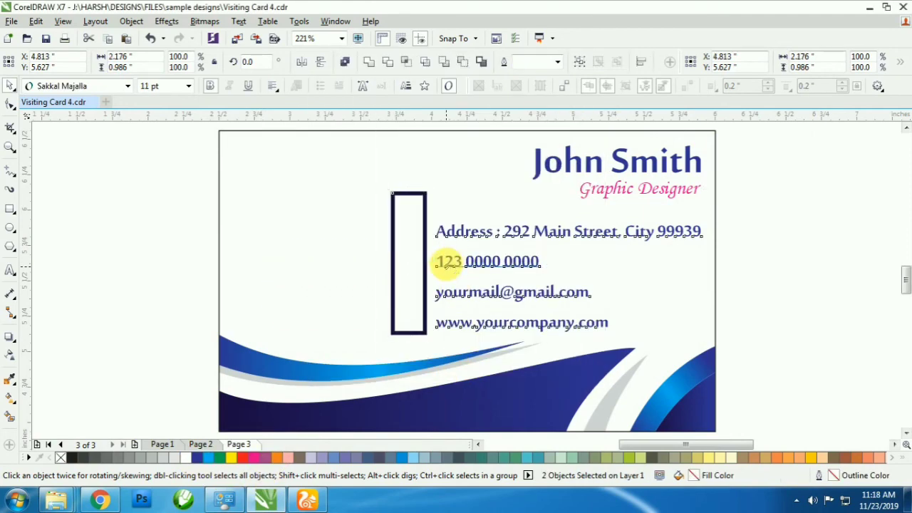
pyautogui.write('1.5')
pyautogui.press('Return')
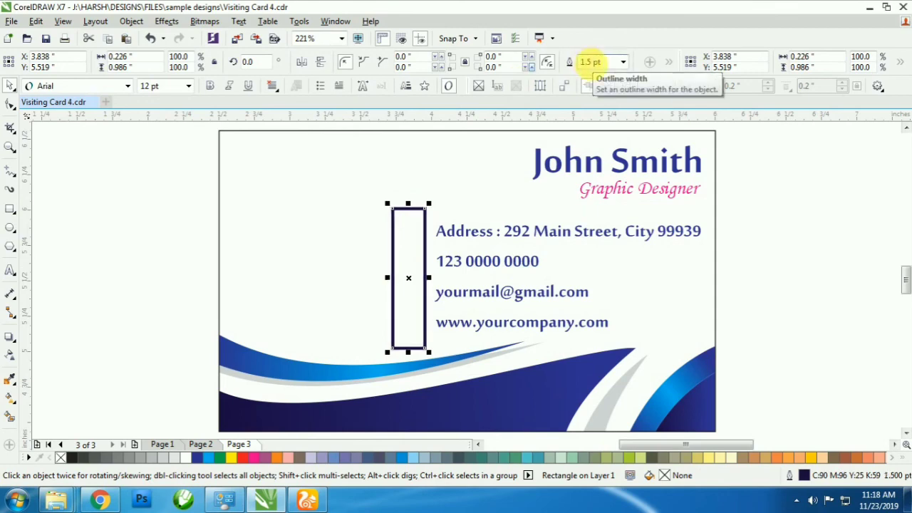
# - Draw a circle about 0.14 inches across inside the rectangle's upper end and copy all of the rectangle's properties to it
pyautogui.click(814, 322)
pyautogui.press('F7')
pyautogui.scroll(3, 423, 225)
pyautogui.scroll(1, 423, 225)
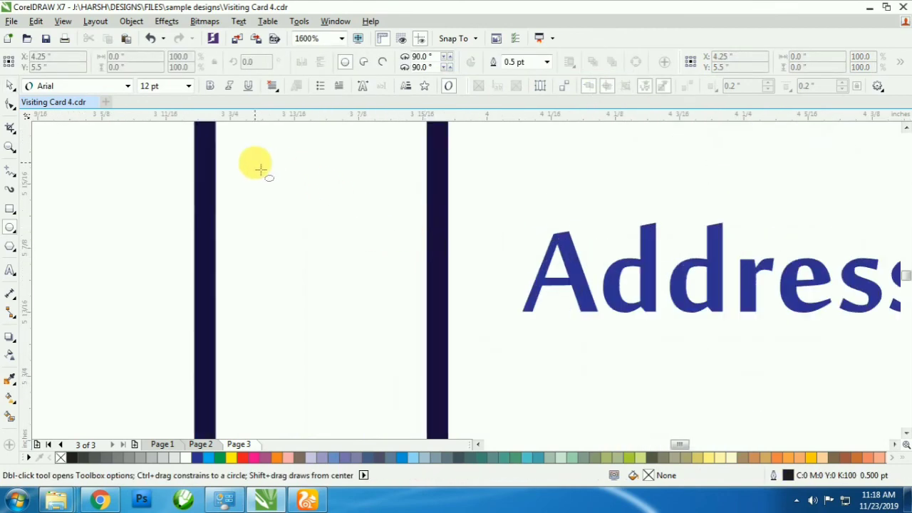
pyautogui.moveTo(255, 162)
pyautogui.mouseDown()
pyautogui.moveTo(399, 307)
pyautogui.moveTo(381, 286)
pyautogui.mouseUp()
pyautogui.press('space')
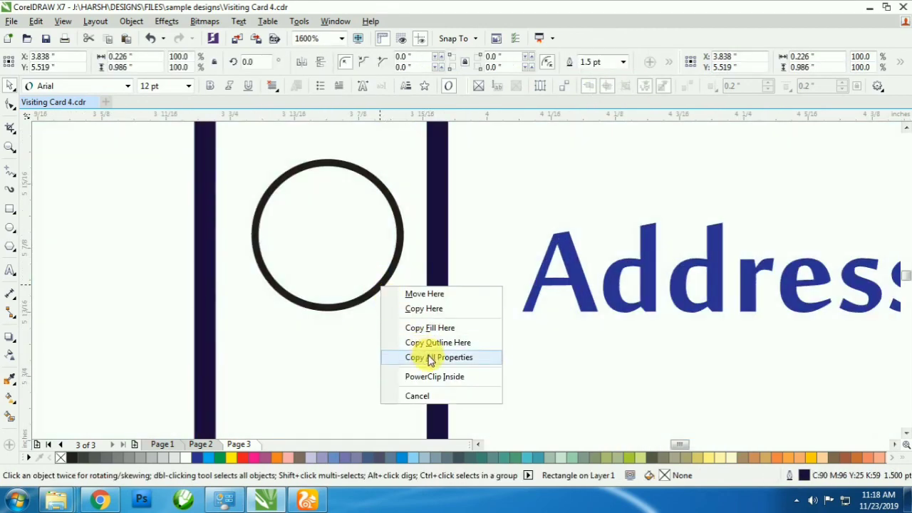
pyautogui.click(432, 358)
# - Set the circle's outline width to 1 pt
pyautogui.scroll(-2, 419, 332)
pyautogui.click(401, 326)
pyautogui.scroll(1, 404, 330)
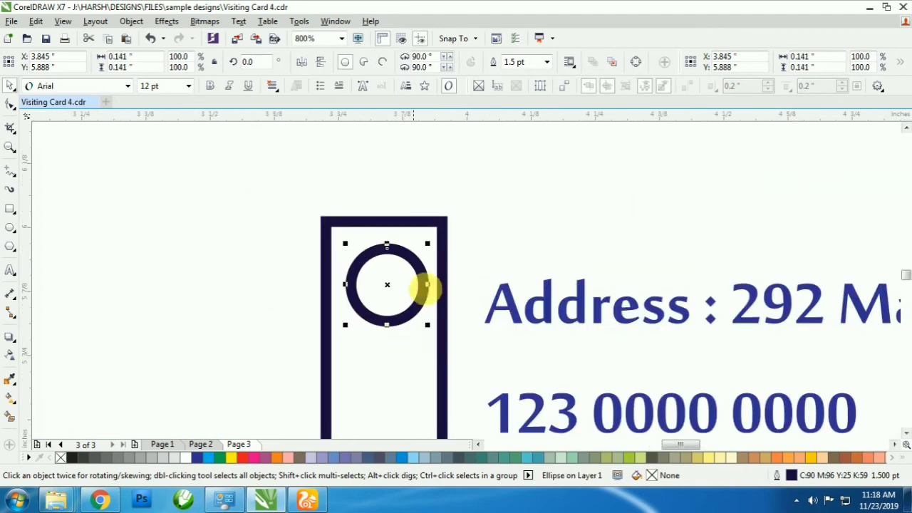
pyautogui.doubleClick(524, 63)
pyautogui.write('1')
pyautogui.press('Return')
pyautogui.press('F4')
pyautogui.scroll(1, 429, 257)
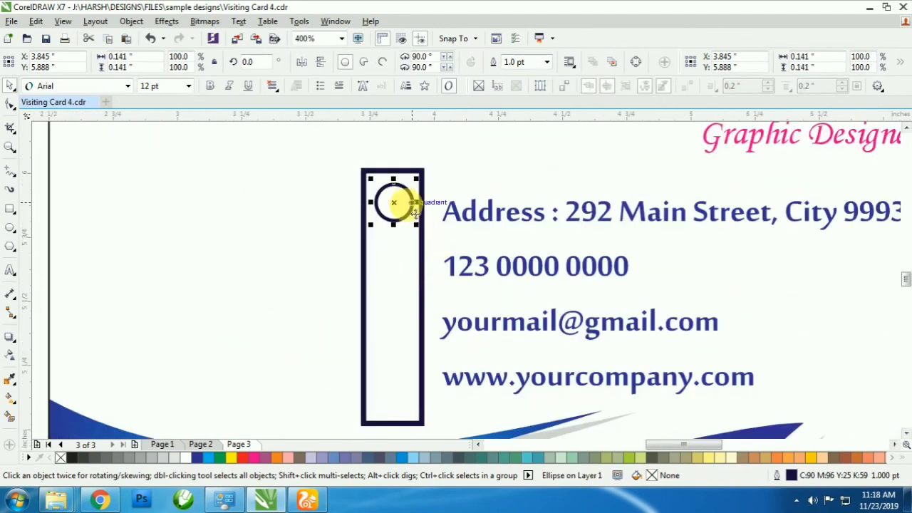
# - Duplicate the circle straight down three times at equal spacing to make a column of four circles inside the rectangle
pyautogui.moveTo(396, 205); pyautogui.dragTo(397, 270)
pyautogui.rightClick(397, 270)
pyautogui.press('Escape')
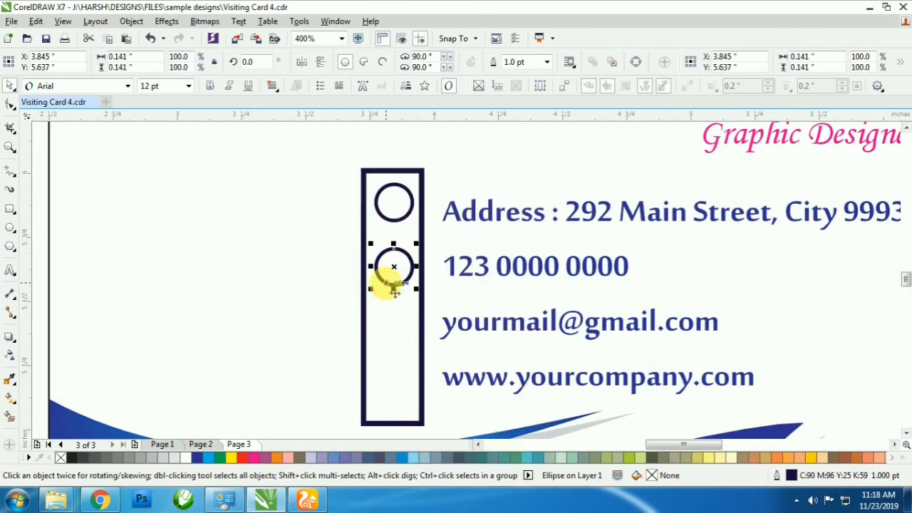
pyautogui.hotkey('ctrl', 'r')
pyautogui.hotkey('ctrl', 'r')
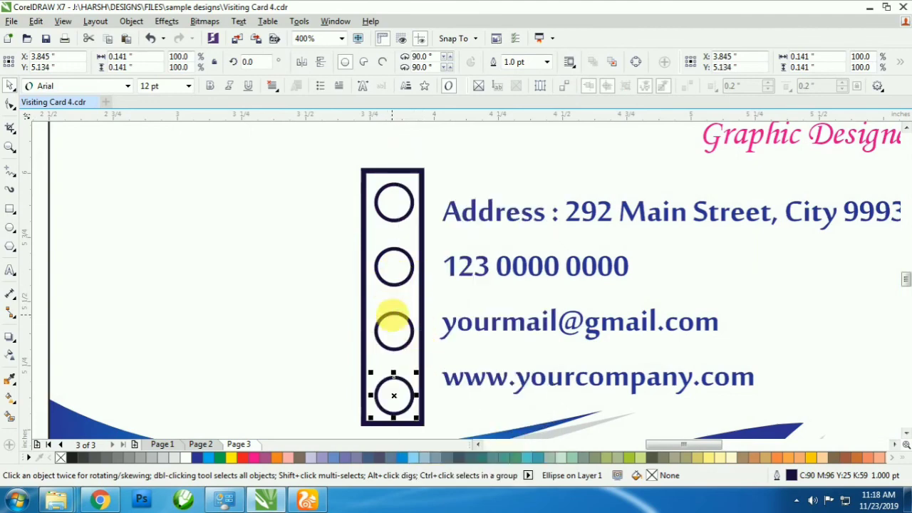
# - Group the four circles, centre the group vertically in the rectangle, and ungroup them again
pyautogui.keyDown('shift'); pyautogui.click(393, 324); pyautogui.keyUp('shift')
pyautogui.keyDown('shift'); pyautogui.click(402, 231); pyautogui.keyUp('shift')
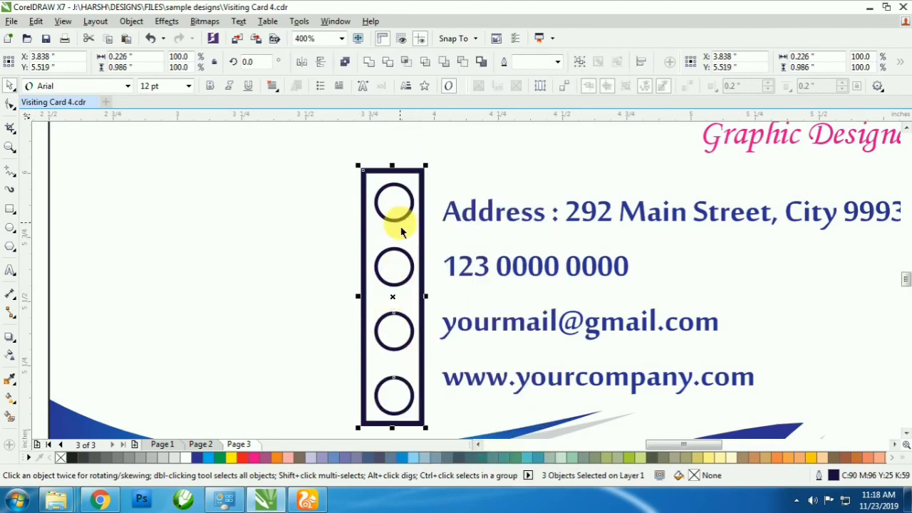
pyautogui.keyDown('shift'); pyautogui.click(408, 218); pyautogui.keyUp('shift')
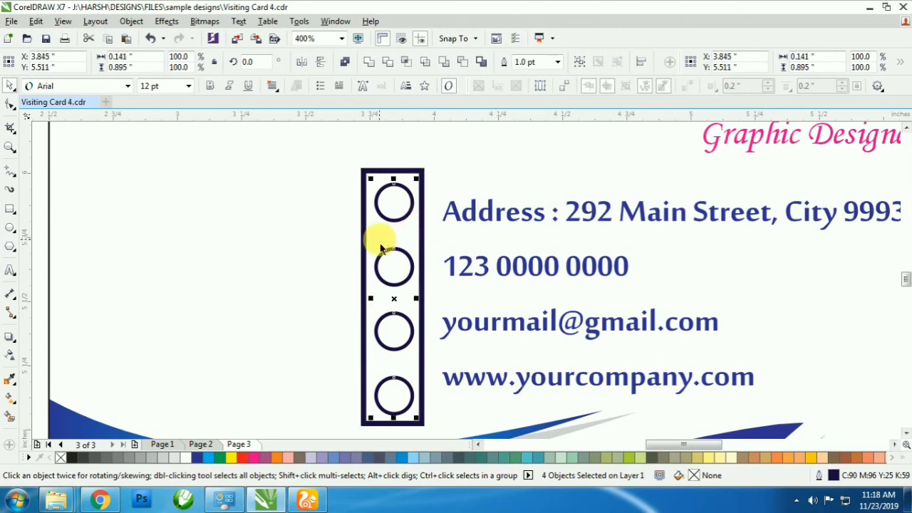
pyautogui.hotkey('ctrl', 'g')
pyautogui.keyDown('shift'); pyautogui.click(392, 169); pyautogui.keyUp('shift')
pyautogui.keyDown('shift'); pyautogui.click(391, 172); pyautogui.keyUp('shift')
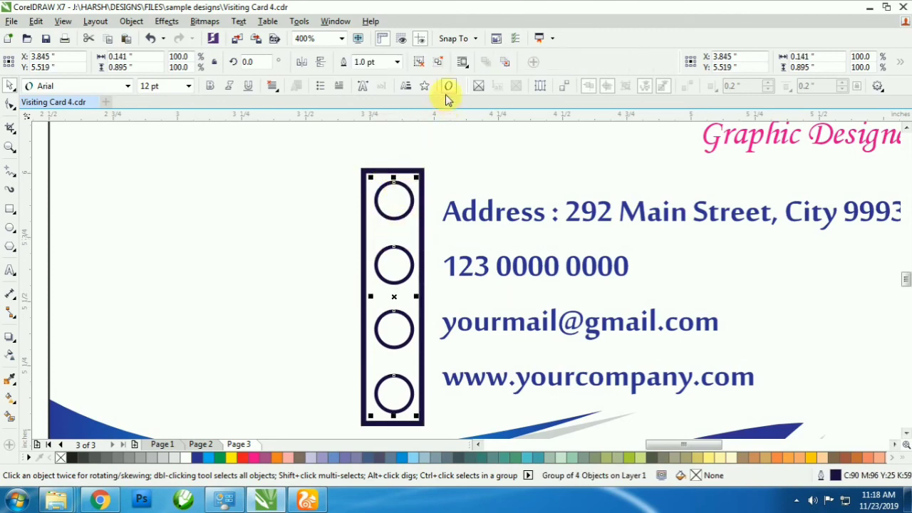
pyautogui.click(443, 62)
# - Break the contact details text apart into separate lines
pyautogui.click(469, 214)
pyautogui.click(458, 221)
pyautogui.click(460, 224)
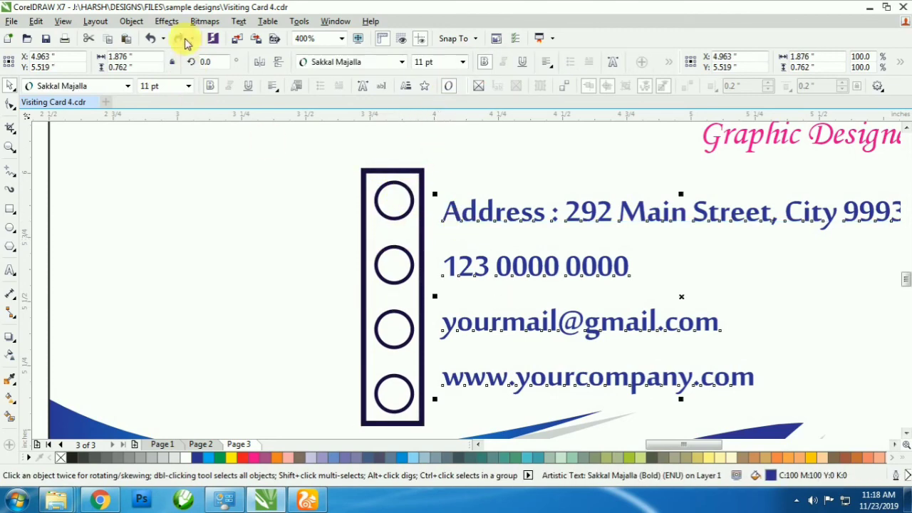
pyautogui.click(167, 21)
pyautogui.moveTo(143, 24)
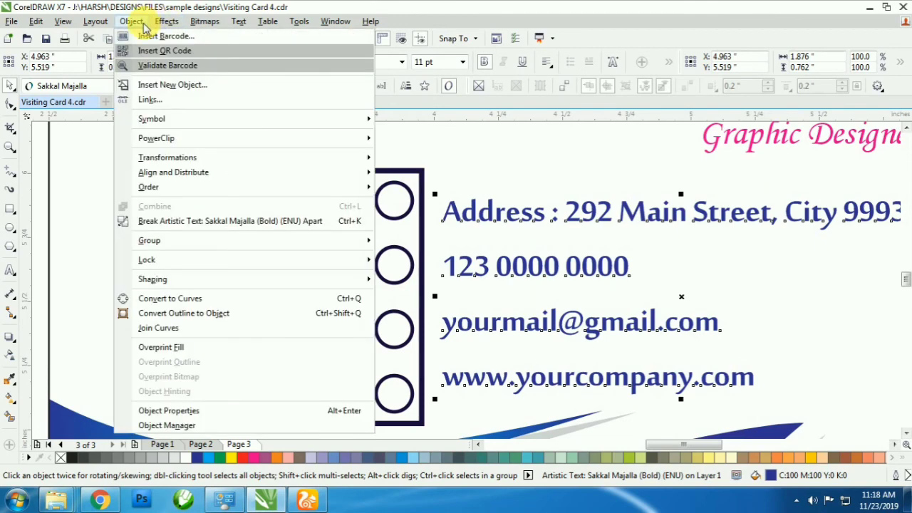
pyautogui.click(175, 223)
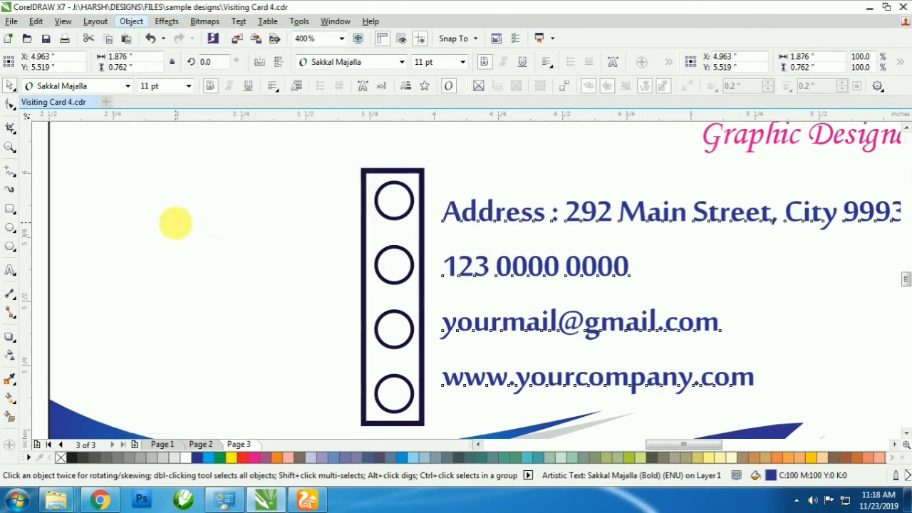
# - Align the centre of each circle horizontally with its own contact line, from the address down to the website
pyautogui.click(399, 223)
pyautogui.keyDown('shift'); pyautogui.click(445, 216); pyautogui.keyUp('shift')
pyautogui.press('e')
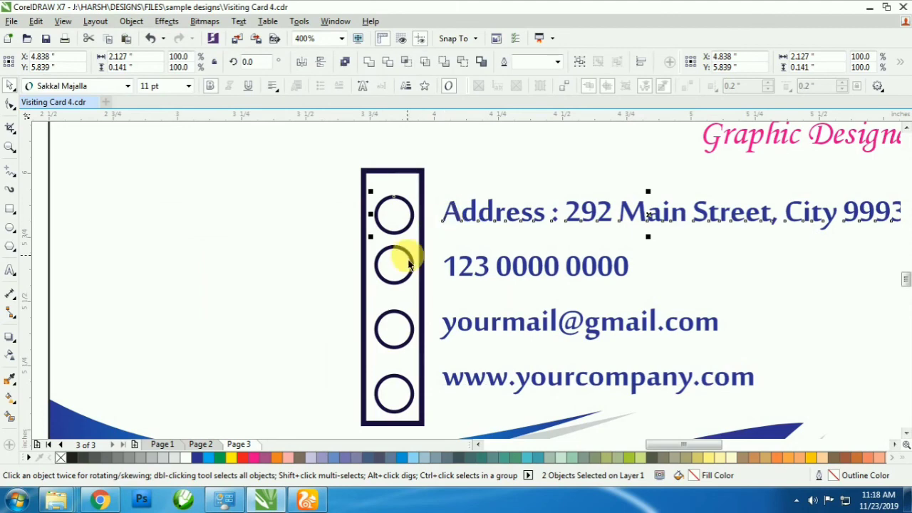
pyautogui.click(410, 264)
pyautogui.keyDown('shift'); pyautogui.click(460, 270); pyautogui.keyUp('shift')
pyautogui.click(412, 324)
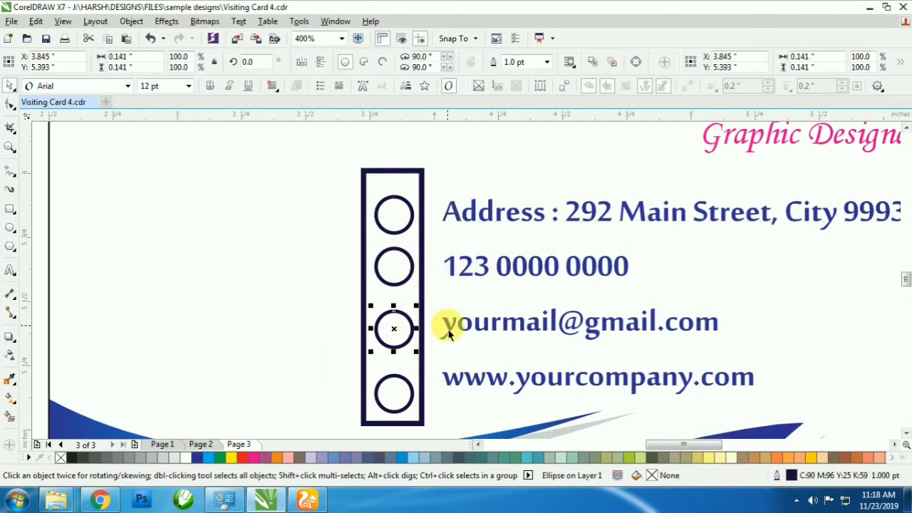
pyautogui.keyDown('shift'); pyautogui.click(444, 326); pyautogui.keyUp('shift')
pyautogui.press('e')
pyautogui.click(401, 387)
pyautogui.keyDown('shift'); pyautogui.click(463, 378); pyautogui.keyUp('shift')
pyautogui.press('e')
pyautogui.press('F4')
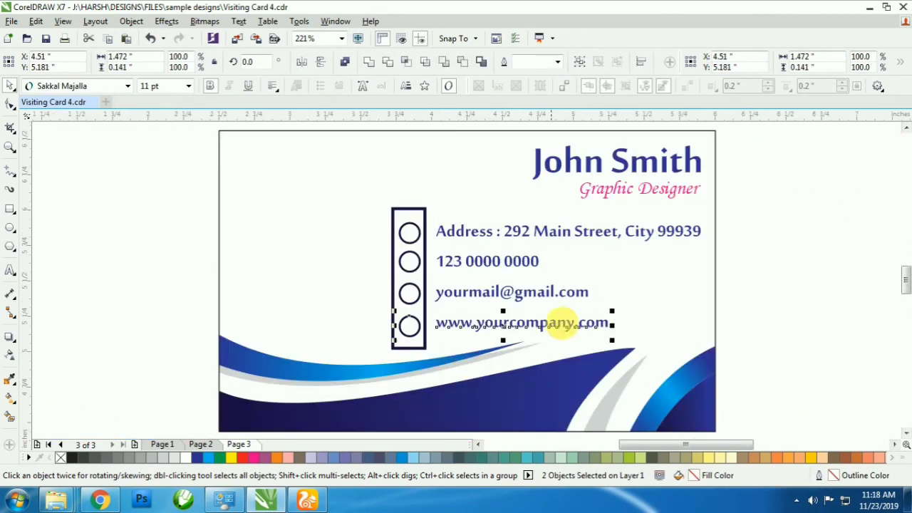
# - Select the first circle together with the address line and nudge both slightly upward
pyautogui.click(806, 297)
pyautogui.click(410, 233)
pyautogui.keyDown('shift'); pyautogui.click(437, 233); pyautogui.keyUp('shift')
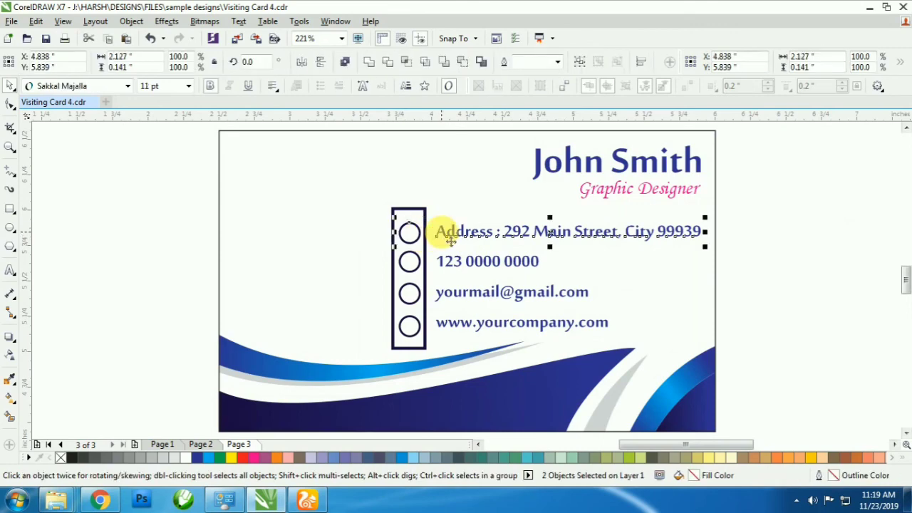
pyautogui.scroll(5, 442, 235)
pyautogui.scroll(-5, 437, 275)
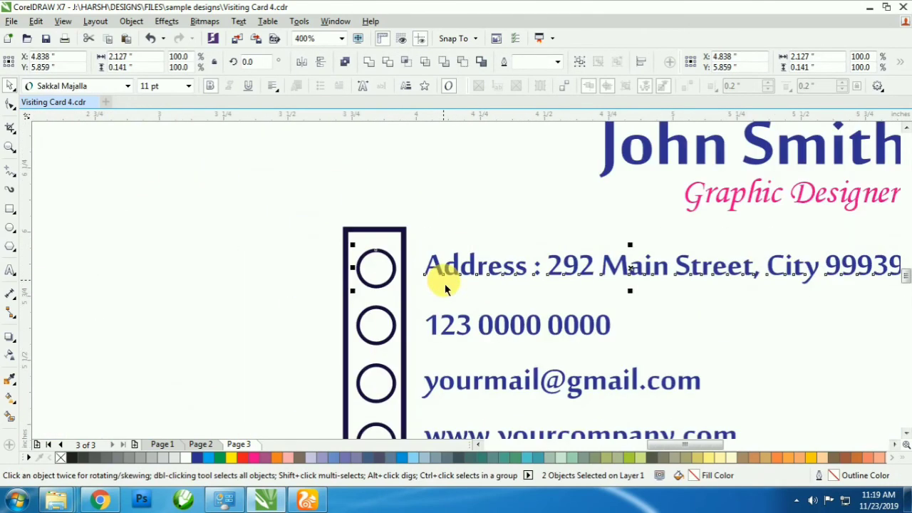
pyautogui.click(891, 285)
# - Import the location, mail, phone and website images from the icon folder and spread them apart around the card
pyautogui.moveTo(57, 499)
pyautogui.click(363, 382)
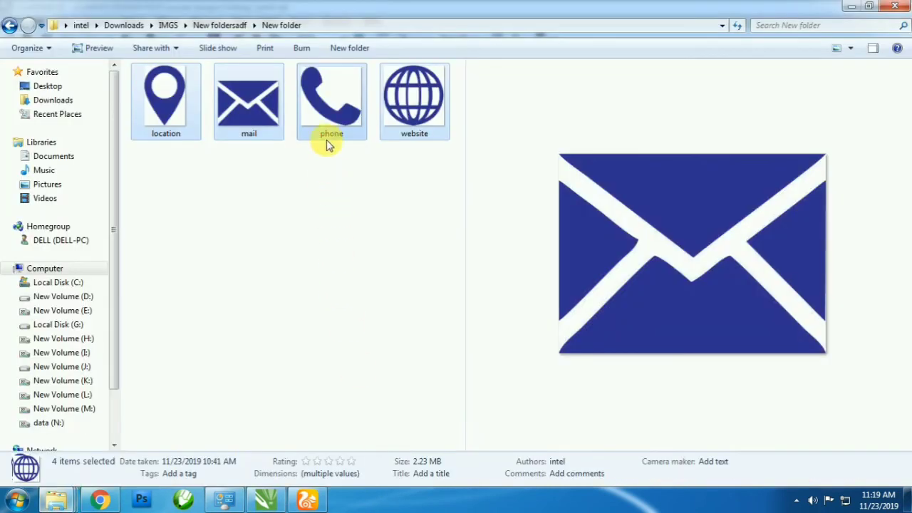
pyautogui.moveTo(325, 142); pyautogui.dragTo(833, 276)
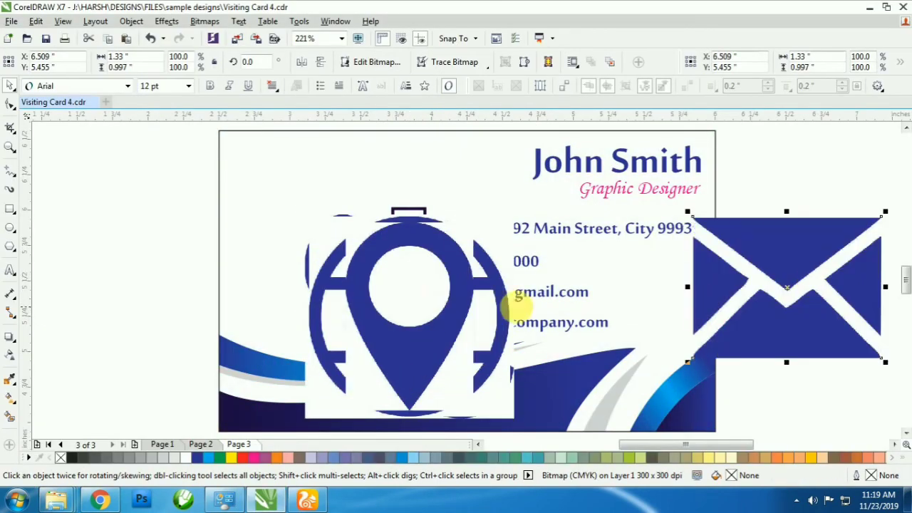
pyautogui.moveTo(426, 315); pyautogui.dragTo(668, 309)
pyautogui.moveTo(364, 290); pyautogui.dragTo(77, 342)
pyautogui.moveTo(413, 305); pyautogui.dragTo(279, 343)
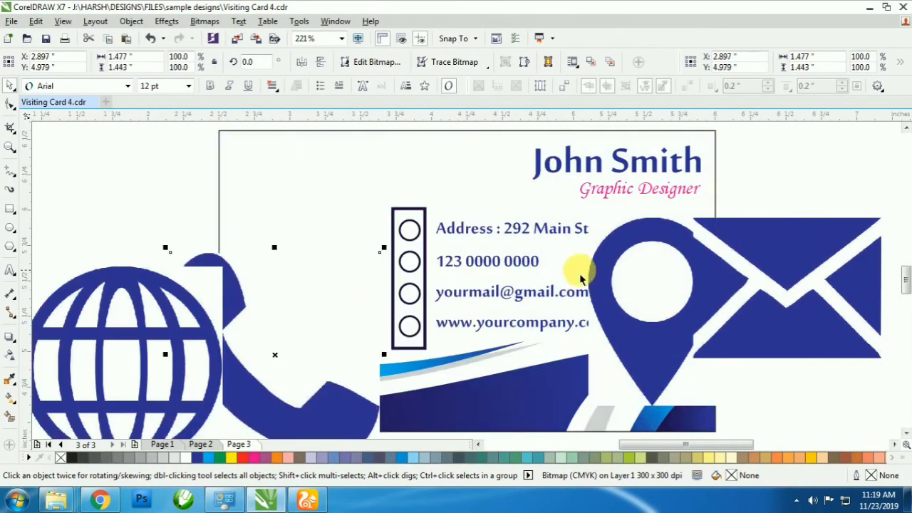
# - PowerClip the location, phone, mail and website icons inside the circles beside their matching contact lines
pyautogui.moveTo(646, 298); pyautogui.dragTo(410, 230)
pyautogui.click(447, 275)
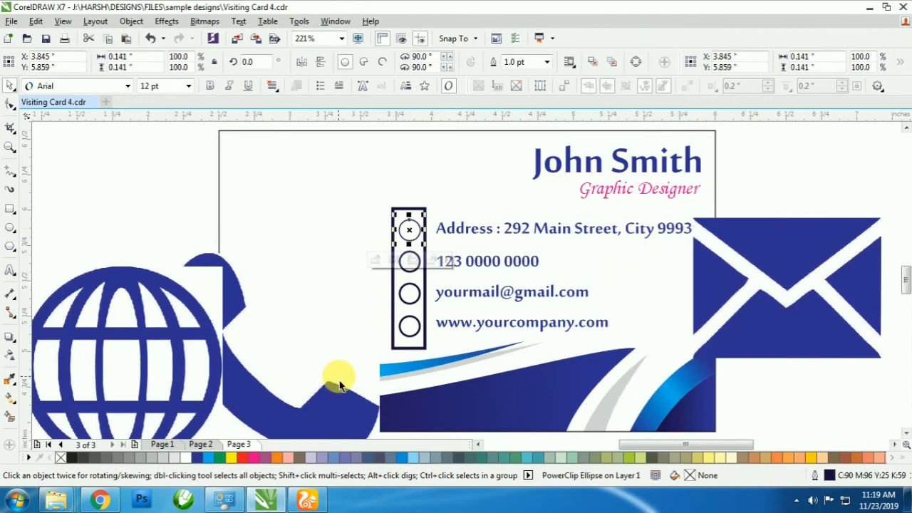
pyautogui.moveTo(340, 381); pyautogui.dragTo(410, 262)
pyautogui.click(456, 305)
pyautogui.moveTo(179, 362); pyautogui.dragTo(436, 332)
pyautogui.click(449, 366)
pyautogui.moveTo(816, 301); pyautogui.dragTo(411, 294)
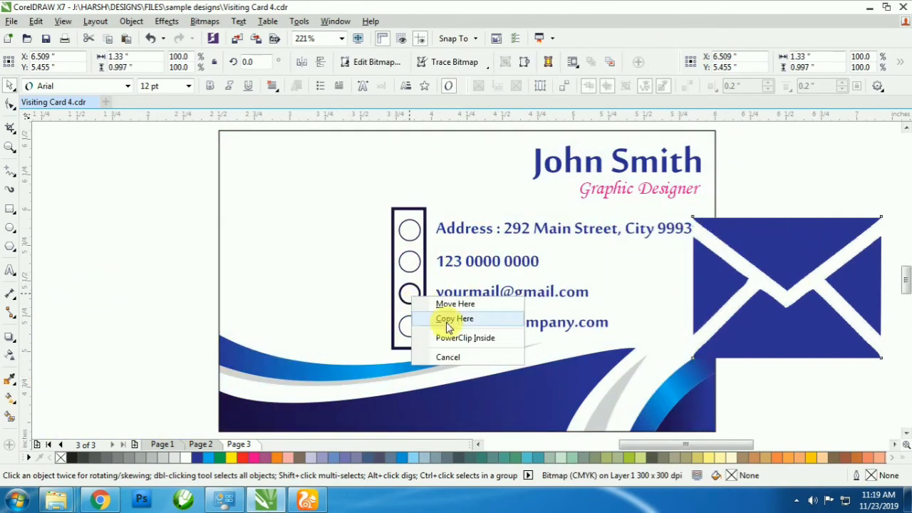
pyautogui.click(451, 338)
# - Edit the first circle's PowerClip contents and shrink the location icon to fit inside the circle
pyautogui.doubleClick(416, 235)
pyautogui.click(417, 237)
pyautogui.moveTo(482, 128); pyautogui.dragTo(423, 243)
pyautogui.click(409, 261)
pyautogui.scroll(3, 418, 274)
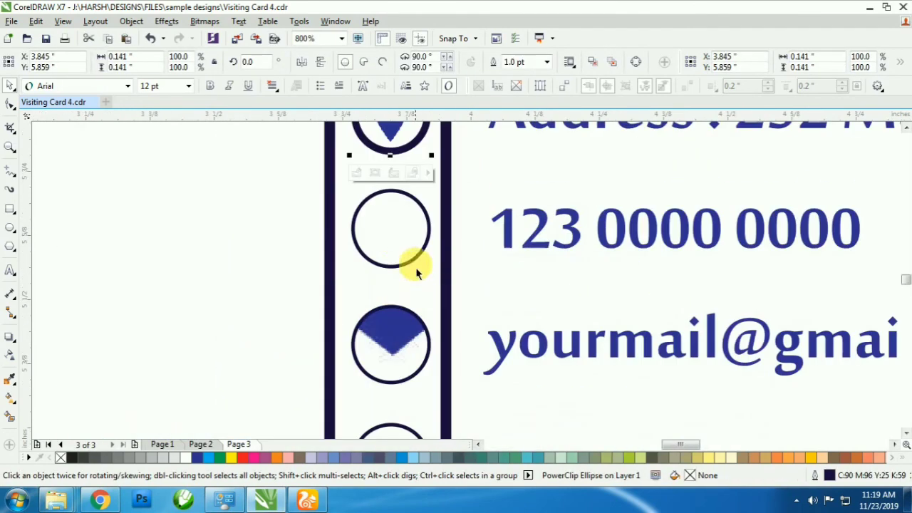
# - Edit the second circle's PowerClip contents and shrink the phone icon to fit inside the circle
pyautogui.doubleClick(394, 238)
pyautogui.press('F4')
pyautogui.moveTo(625, 126); pyautogui.dragTo(489, 258)
pyautogui.scroll(2, 460, 277)
pyautogui.moveTo(557, 222); pyautogui.dragTo(521, 260)
pyautogui.keyDown('ctrl'); pyautogui.click(627, 295); pyautogui.keyUp('ctrl')
pyautogui.keyDown('ctrl'); pyautogui.click(500, 291); pyautogui.keyUp('ctrl')
pyautogui.keyDown('ctrl'); pyautogui.click(600, 313); pyautogui.keyUp('ctrl')
pyautogui.scroll(-2, 572, 338)
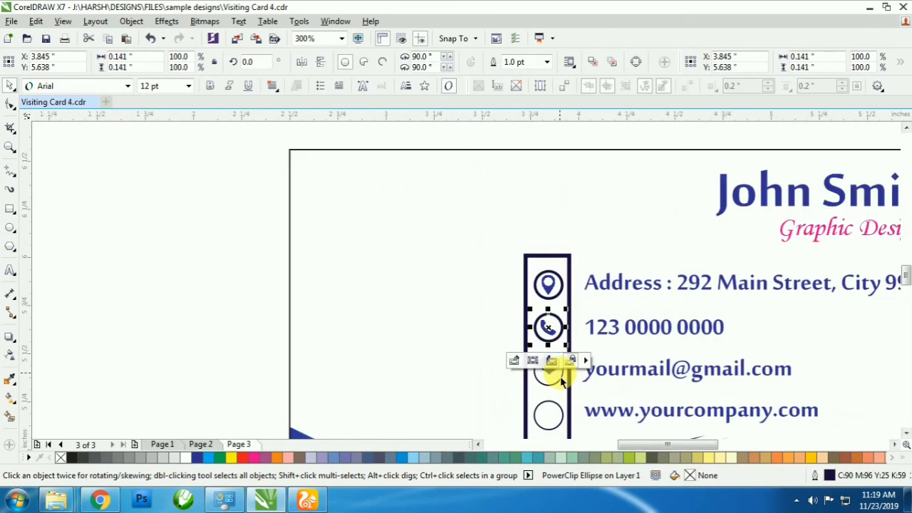
# - Edit the third circle's PowerClip contents and shrink the mail icon to fit inside the circle
pyautogui.doubleClick(553, 370)
pyautogui.moveTo(681, 270); pyautogui.dragTo(594, 352)
pyautogui.keyDown('ctrl'); pyautogui.click(628, 362); pyautogui.keyUp('ctrl')
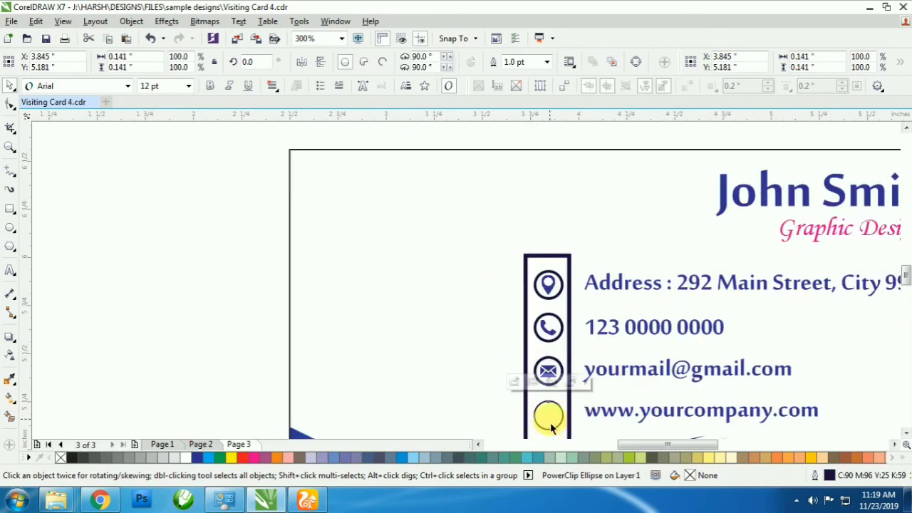
# - Edit the fourth circle's PowerClip contents and shrink the website icon to about 0.08 inches so it fits inside the circle
pyautogui.keyDown('ctrl'); pyautogui.click(550, 426); pyautogui.keyUp('ctrl')
pyautogui.moveTo(692, 271); pyautogui.dragTo(697, 337)
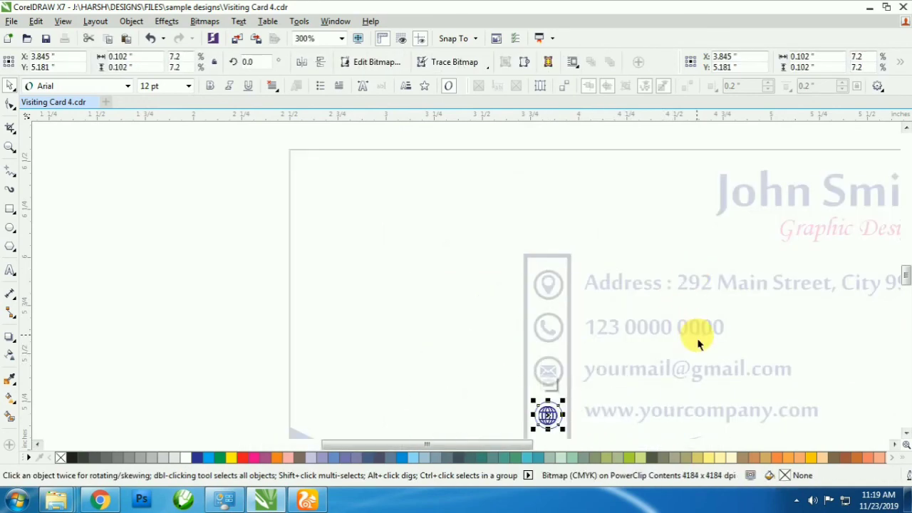
pyautogui.hotkey('shift', 'F2')
pyautogui.moveTo(622, 128); pyautogui.dragTo(627, 164)
pyautogui.keyDown('ctrl'); pyautogui.click(796, 263); pyautogui.keyUp('ctrl')
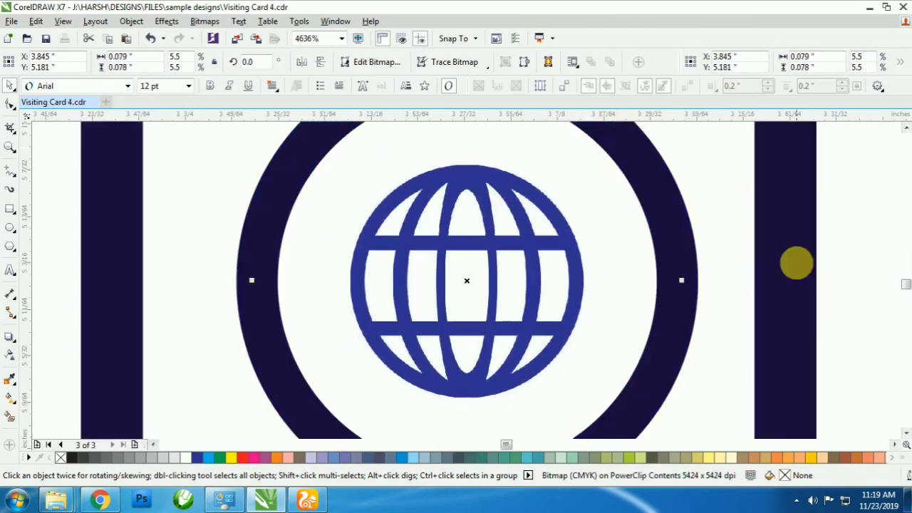
# - Draw a square about 0.4 inches wide on the card's blank left area and set its corner radius to 0.05 inches
pyautogui.scroll(-3, 746, 321)
pyautogui.press('F4')
pyautogui.press('F6')
pyautogui.moveTo(244, 202); pyautogui.dragTo(300, 259)
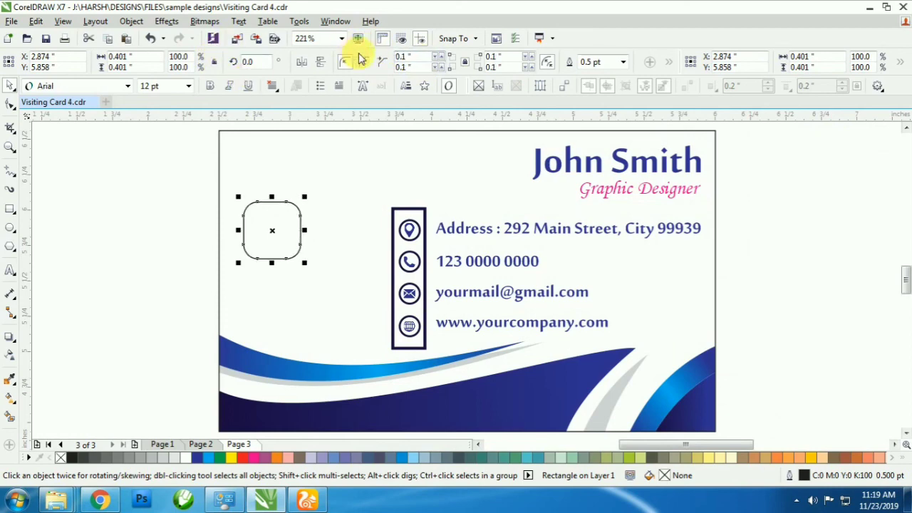
pyautogui.write('.05')
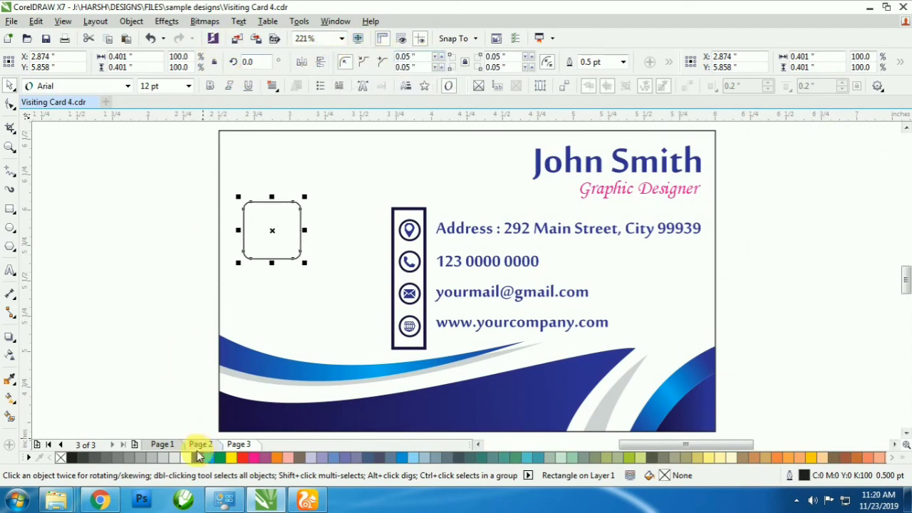
# - Give the rounded square a 1.5 pt blue outline (C100 M100 Y0 K0)
pyautogui.press('F12')
pyautogui.click(370, 162)
pyautogui.click(348, 236)
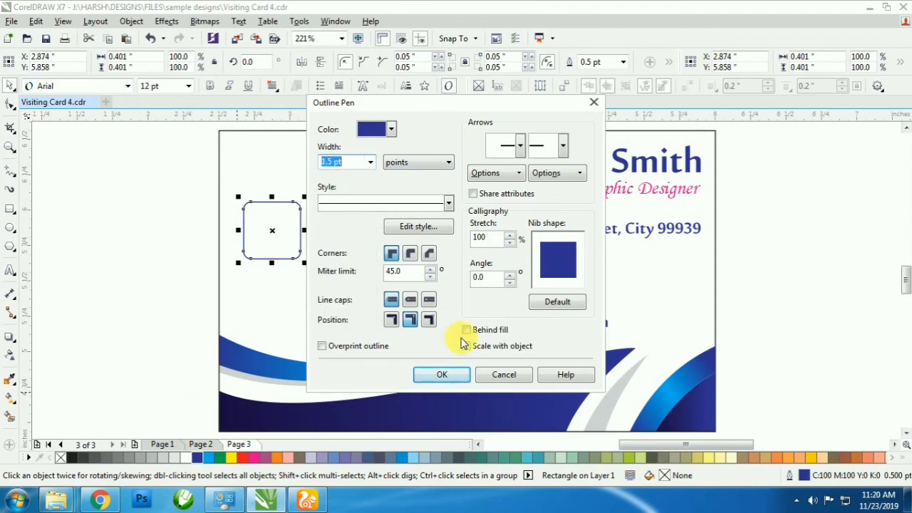
pyautogui.click(442, 374)
# - Rotate the rounded square to 315 degrees so it stands as a diamond
pyautogui.click(272, 230)
pyautogui.moveTo(305, 204); pyautogui.dragTo(336, 227)
pyautogui.click(285, 239)
# - Place an overlapping copy of the diamond to its right with a cyan outline (C100 M0 Y0 K0), and group both diamonds
pyautogui.scroll(3, 285, 239)
pyautogui.rightClick(336, 227)
pyautogui.click(288, 250)
pyautogui.rightClick(208, 459)
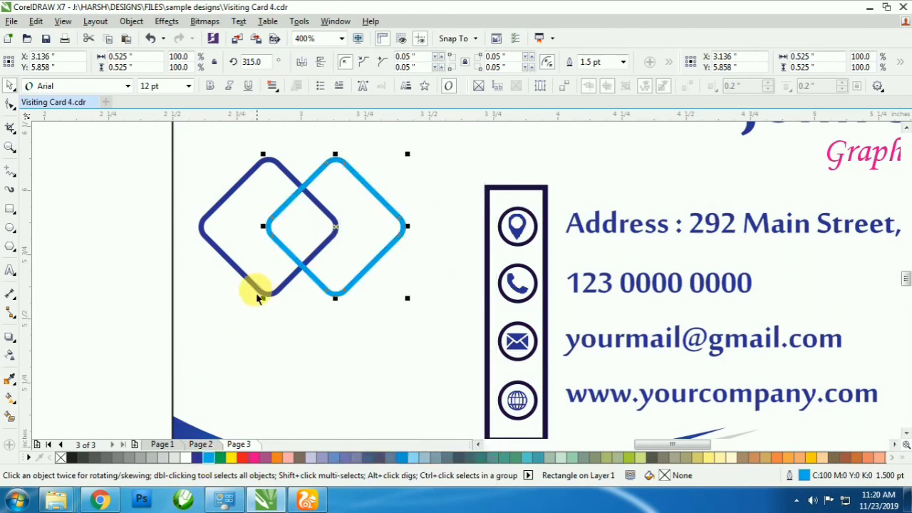
pyautogui.keyDown('shift'); pyautogui.click(268, 289); pyautogui.keyUp('shift')
pyautogui.hotkey('ctrl', 'g')
# - Add the artistic text "Your Company" just below the overlapping diamonds
pyautogui.press('F8')
pyautogui.click(260, 346)
pyautogui.write('You')
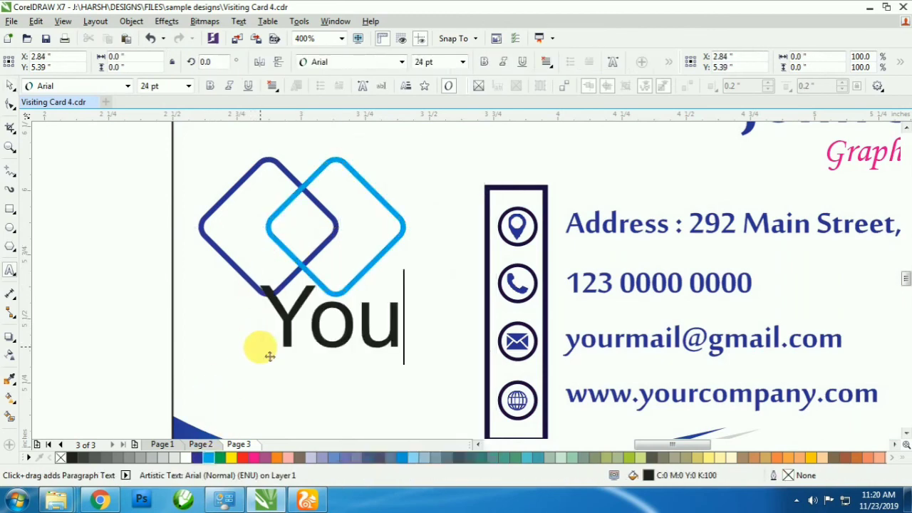
pyautogui.write('r Compa')
pyautogui.press('BackSpace')
pyautogui.write('pan')
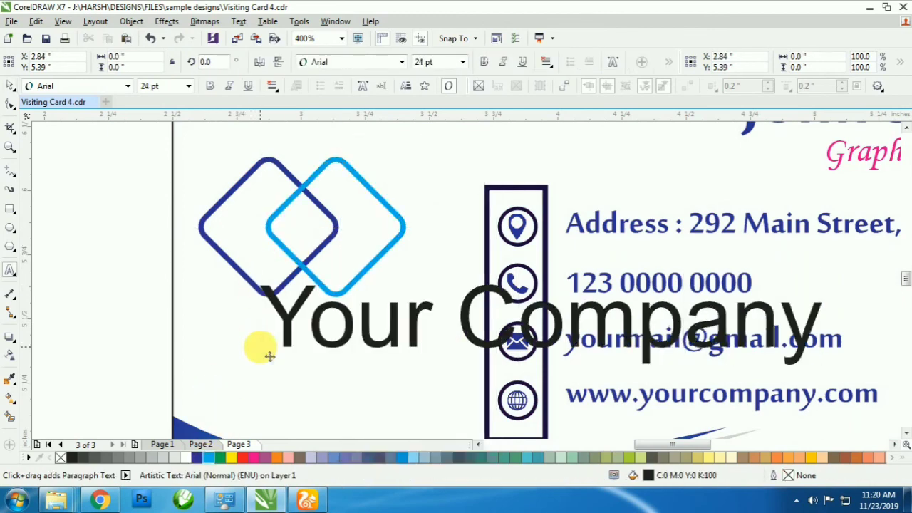
# - Format the company name in the Sailor font at 9 pt with a blue fill (C100 M100 Y0 K0)
pyautogui.hotkey('ctrl', 'a')
pyautogui.press('ctrl+KP_4')
pyautogui.press('ctrl+KP_4')
pyautogui.press('ctrl+KP_4')
pyautogui.press('ctrl+KP_4')
pyautogui.press('ctrl+KP_4')
pyautogui.press('ctrl+KP_4')
pyautogui.press('ctrl+KP_4')
pyautogui.hotkey('ctrl', 'b')
pyautogui.click(351, 63)
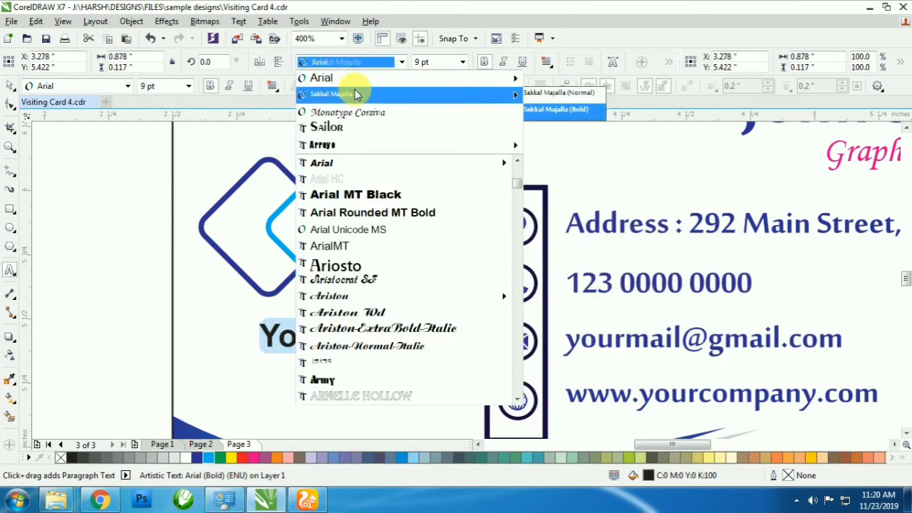
pyautogui.click(354, 128)
pyautogui.click(192, 459)
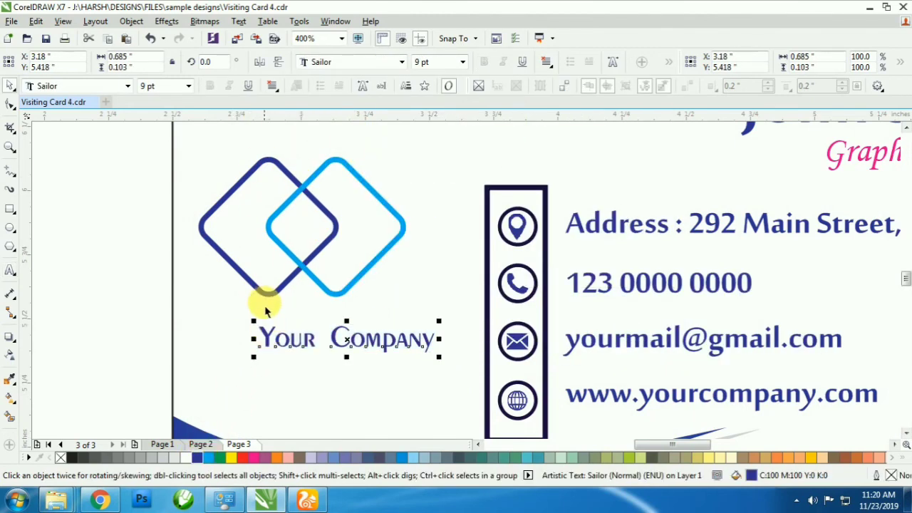
# - Scale the diamond group down to about 0.53 by 0.36 inches and place the company name centred closely beneath it
pyautogui.click(316, 286)
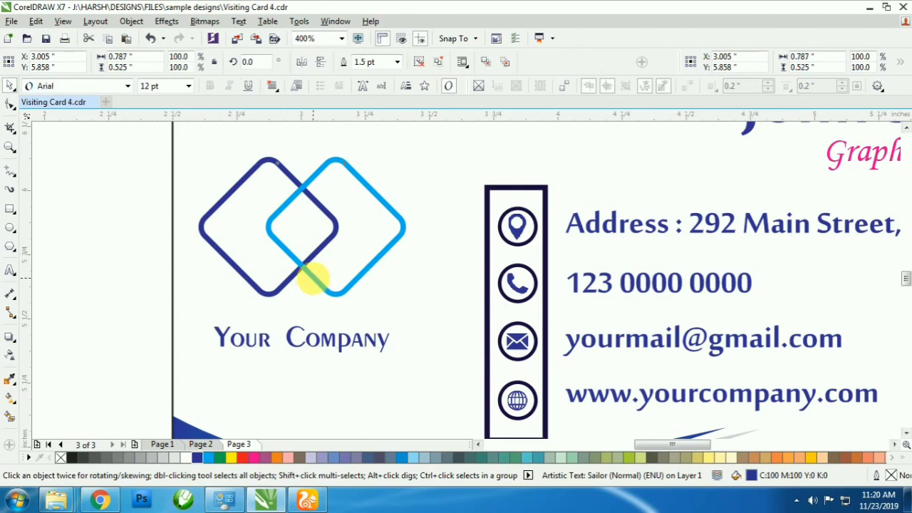
pyautogui.moveTo(407, 154); pyautogui.dragTo(374, 176)
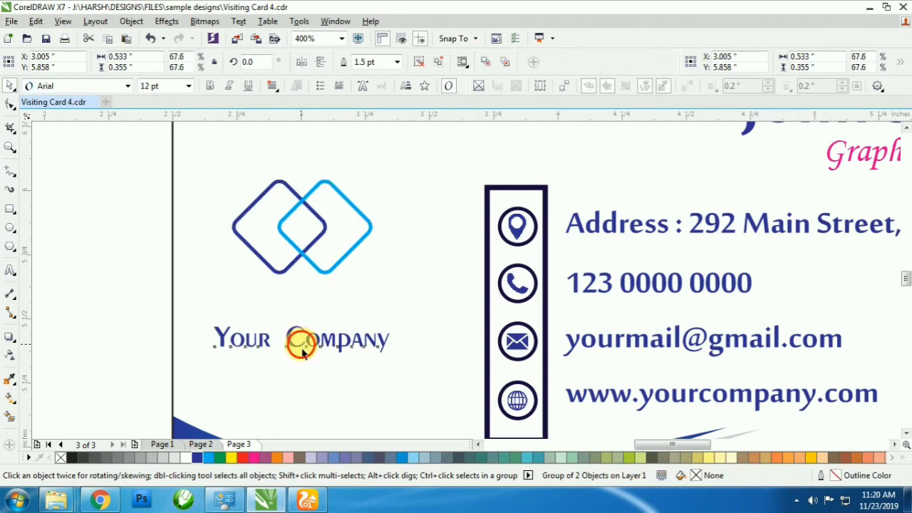
pyautogui.moveTo(302, 349); pyautogui.dragTo(302, 325)
# - Set the outline width of the diamond group to 2 pt
pyautogui.click(316, 263)
pyautogui.press('F12')
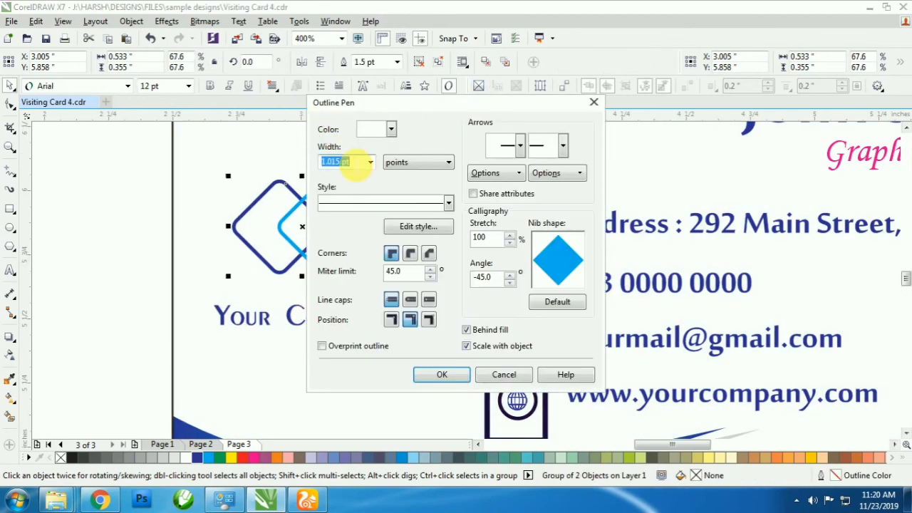
pyautogui.write('2')
pyautogui.press('Return')
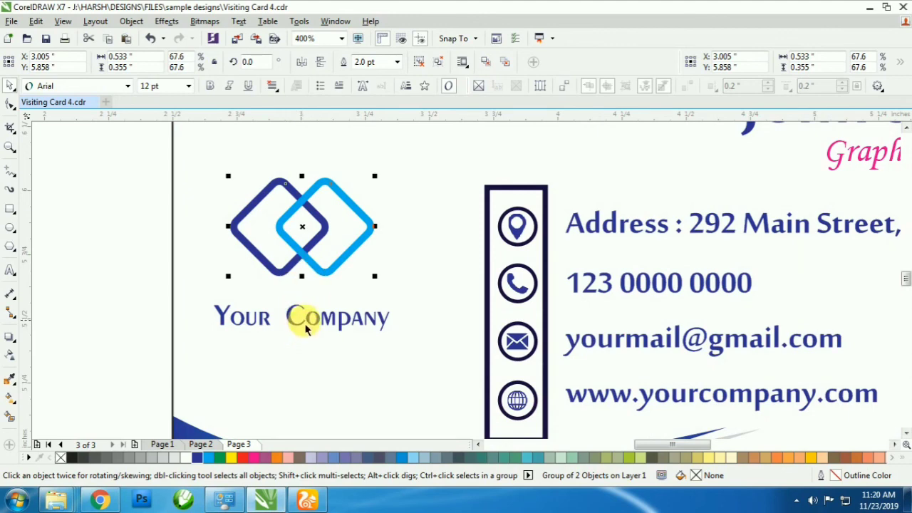
# - Group the diamonds with the company name and centre the logo vertically on the card
pyautogui.keyDown('shift'); pyautogui.click(307, 327); pyautogui.keyUp('shift')
pyautogui.hotkey('ctrl', 'g')
pyautogui.keyDown('shift'); pyautogui.click(370, 377); pyautogui.keyUp('shift')
pyautogui.press('e')
# - Deselect everything and view the whole visiting card in full-screen preview
pyautogui.press('F4')
pyautogui.click(806, 272)
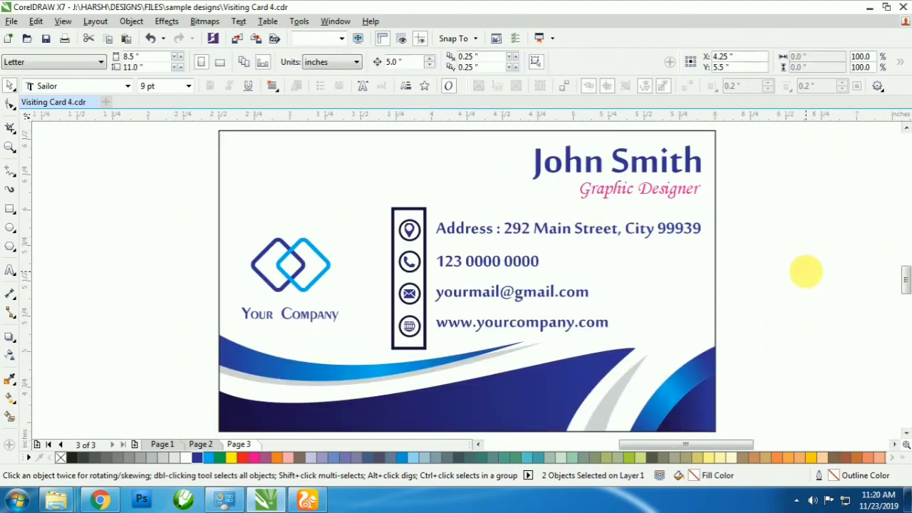
pyautogui.press('F9')
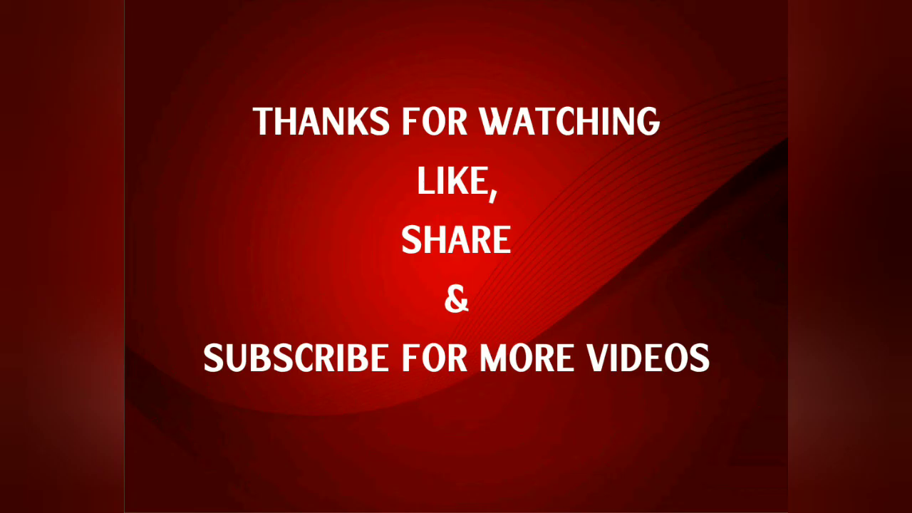